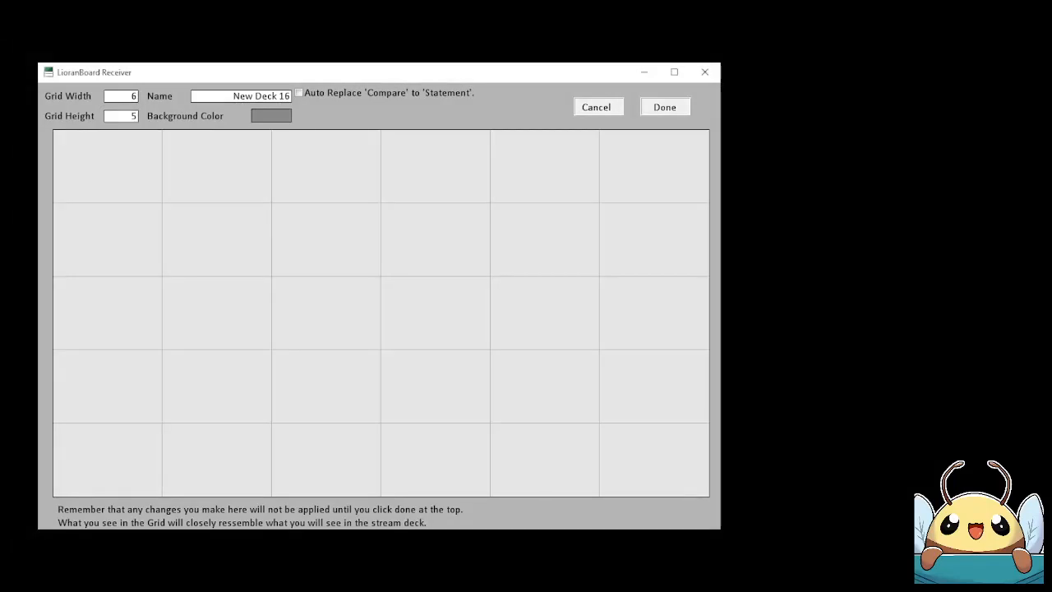
# - View the premade example options for an empty deck cell, and open the LB1's Premade Buttons deck for editing in LioranBoard 2
pyautogui.click(357, 248)
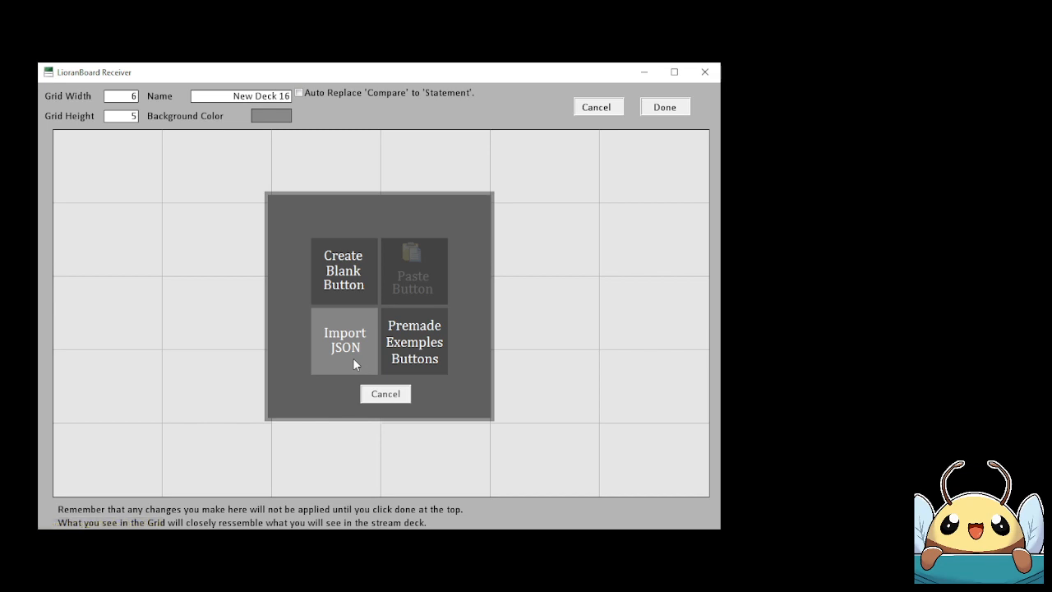
pyautogui.click(416, 359)
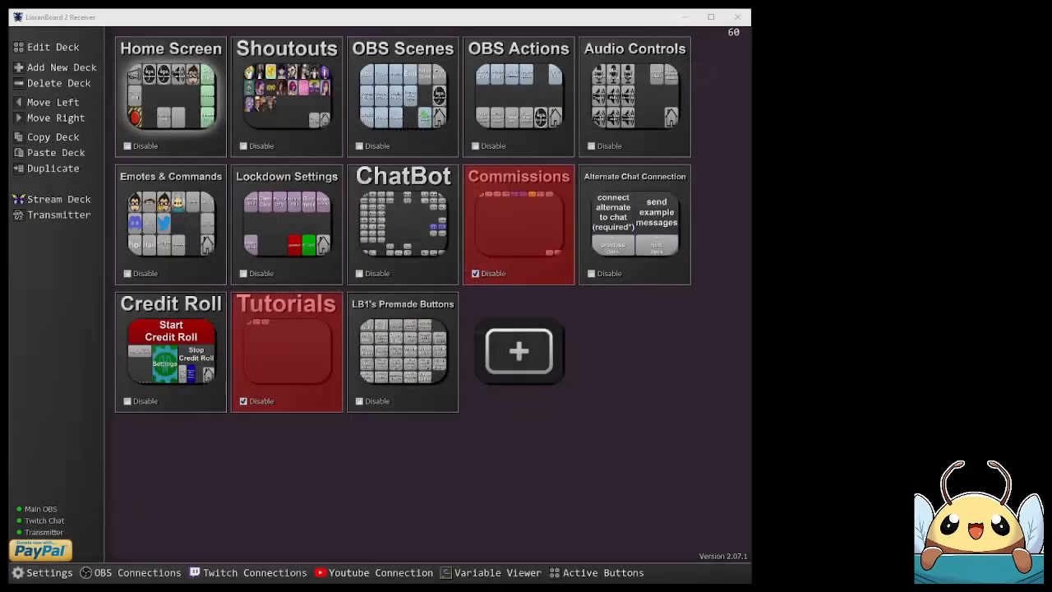
pyautogui.click(413, 374)
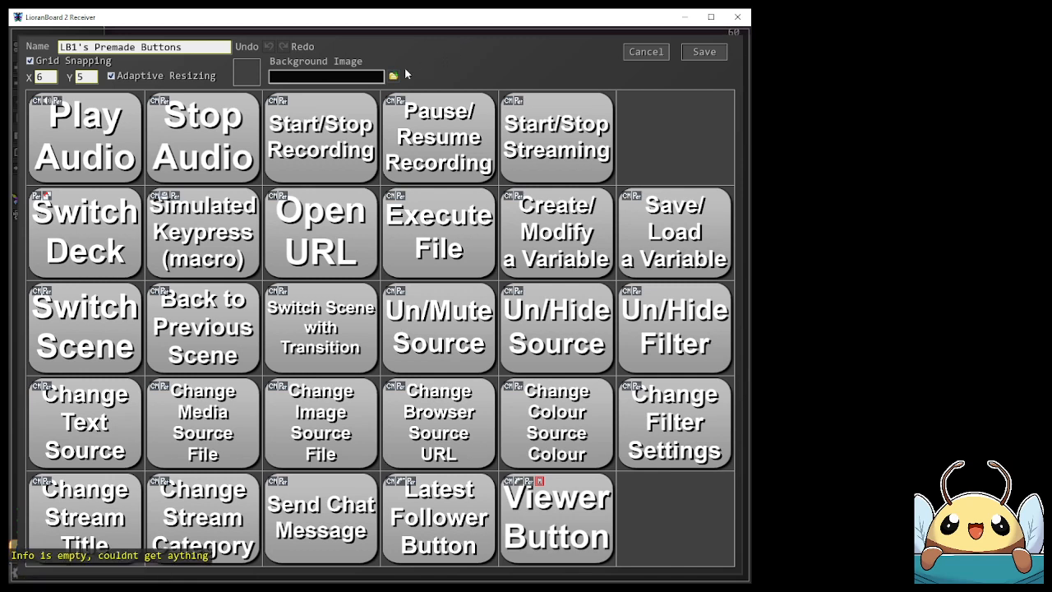
# - Review the Play Audio button's Play Sound Effect command, including its sound file path and volume level, and close it without saving
pyautogui.click(93, 154)
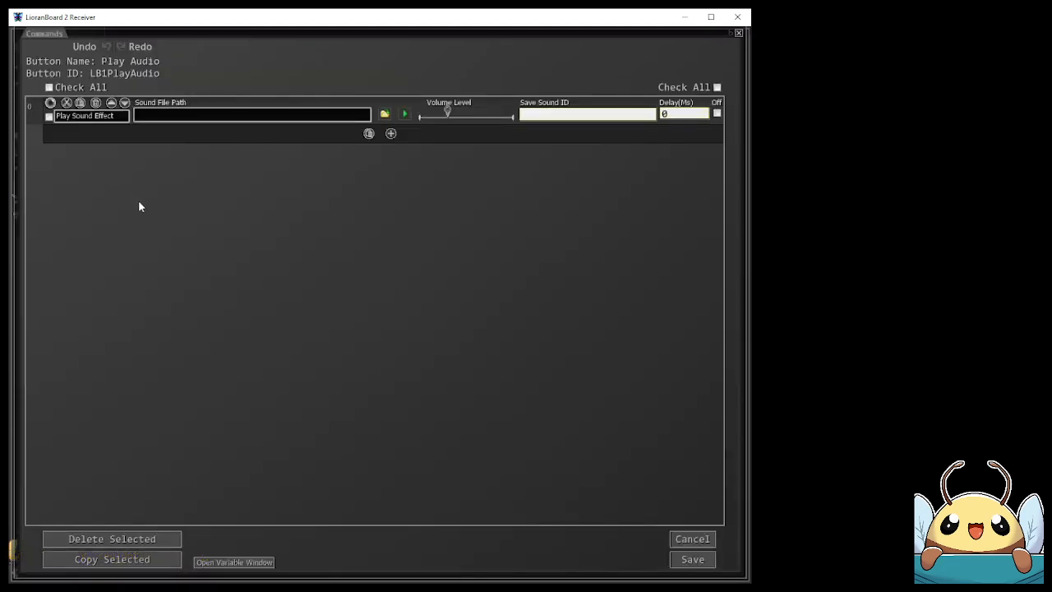
pyautogui.click(154, 116)
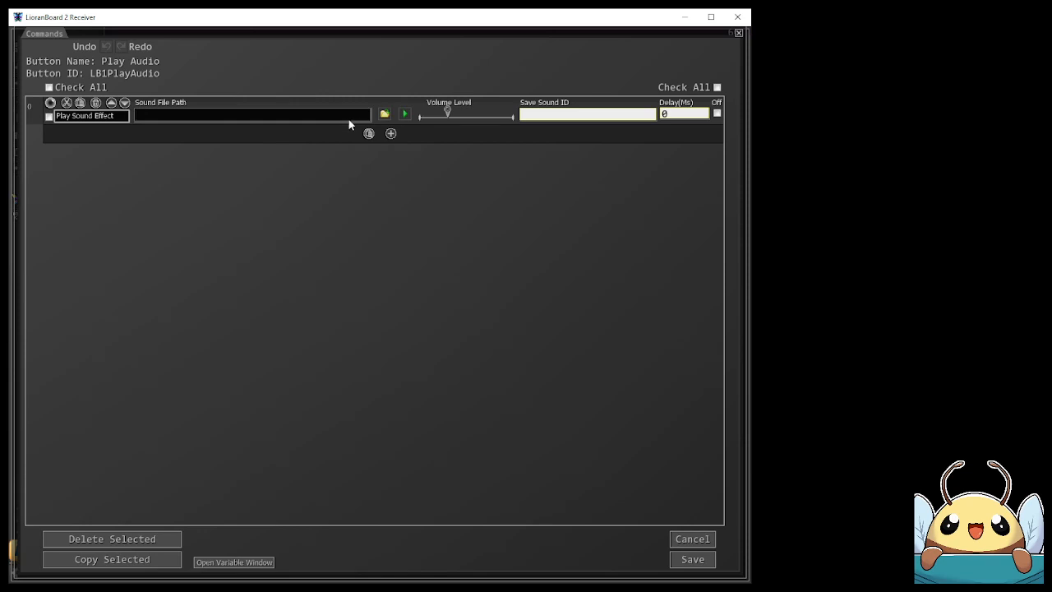
pyautogui.click(385, 115)
pyautogui.click(449, 111)
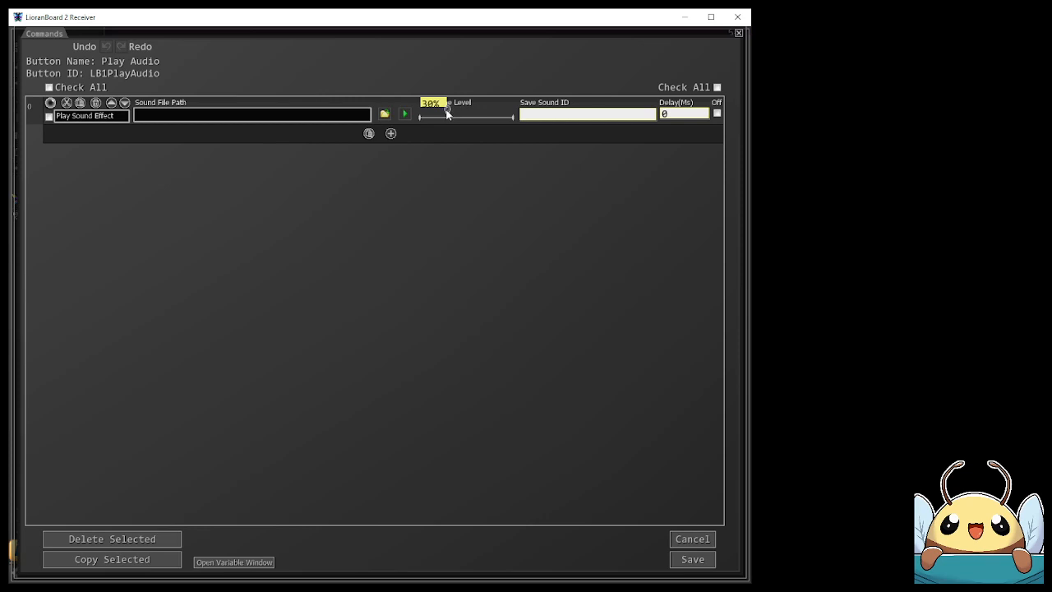
pyautogui.moveTo(475, 115); pyautogui.dragTo(448, 111)
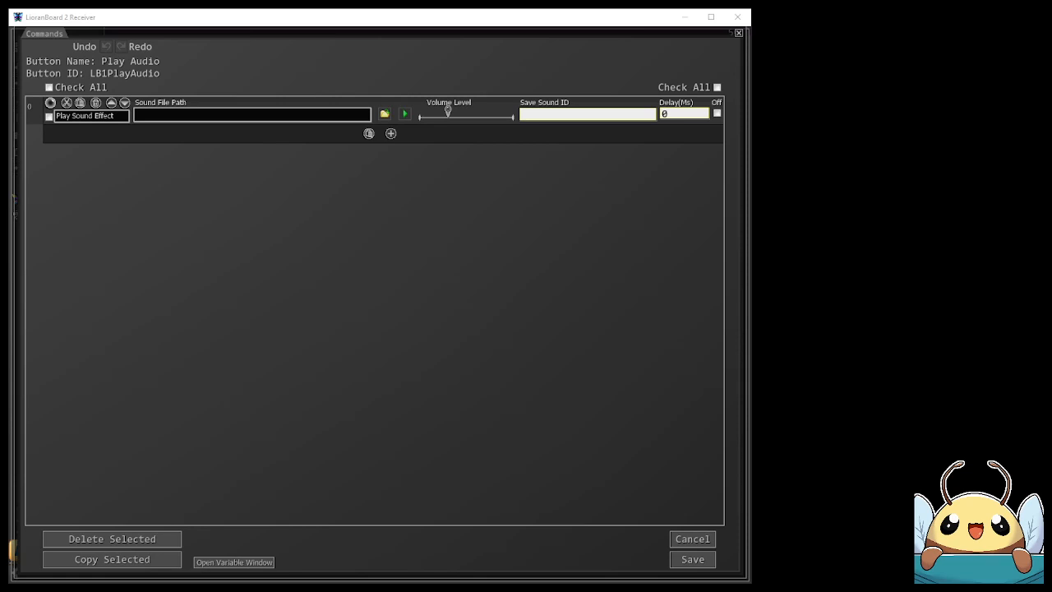
pyautogui.click(274, 240)
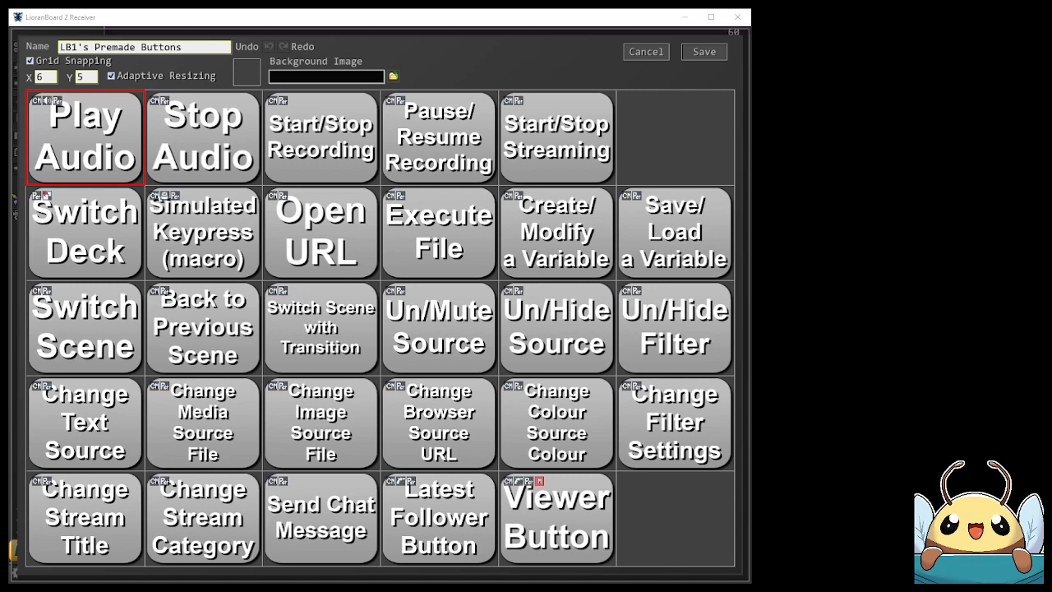
# - Examine the commands of the Stop Audio button and the Start/Stop Recording button
pyautogui.doubleClick(189, 164)
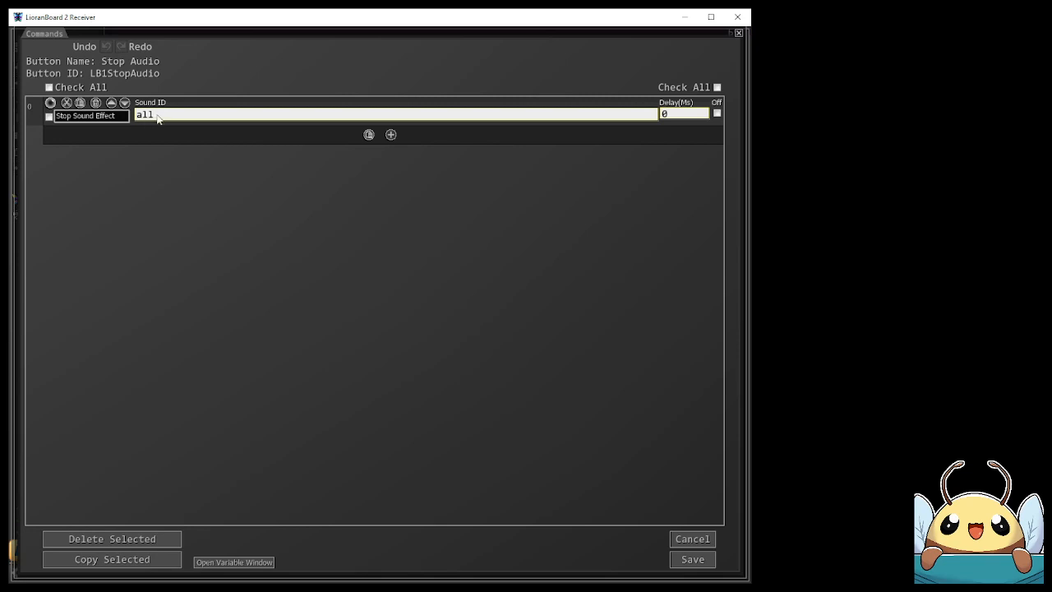
pyautogui.click(678, 539)
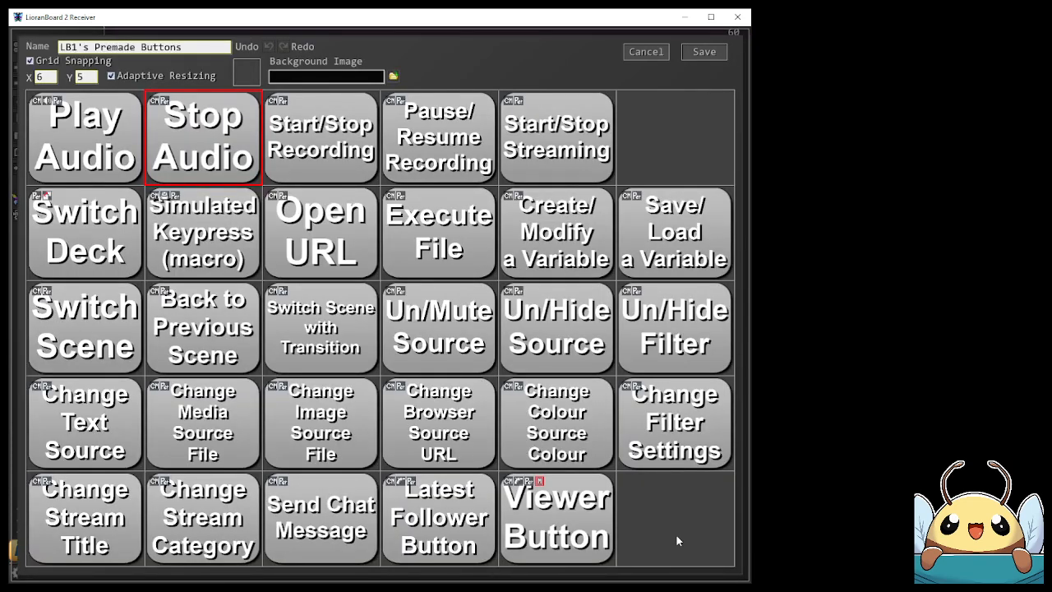
pyautogui.doubleClick(324, 159)
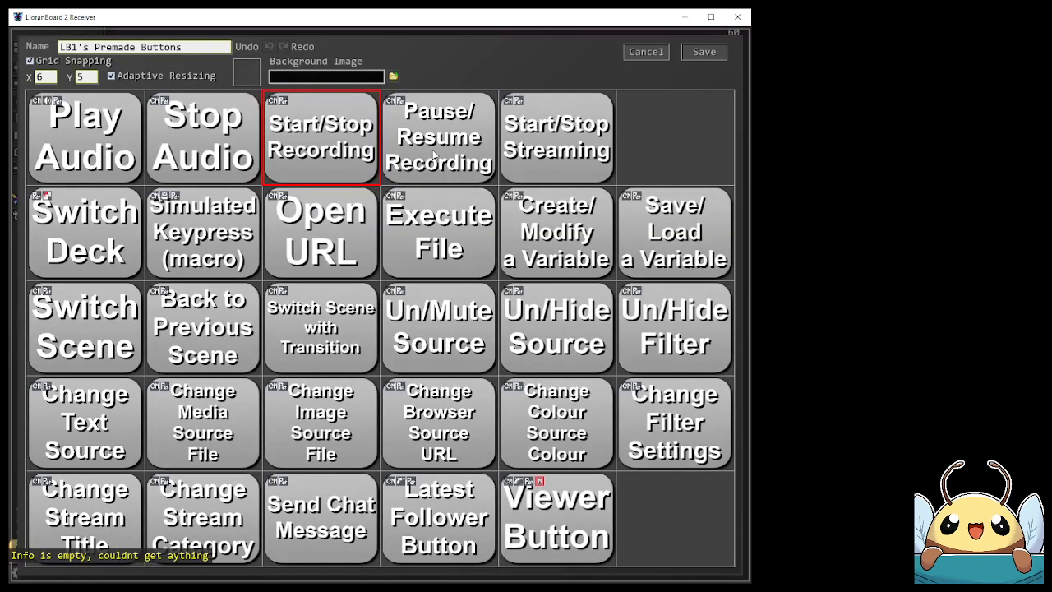
# - Examine the Pause/Resume Recording button's commands, including the full Fetch Value of its Fetch OBS Data command, and close without saving
pyautogui.doubleClick(434, 157)
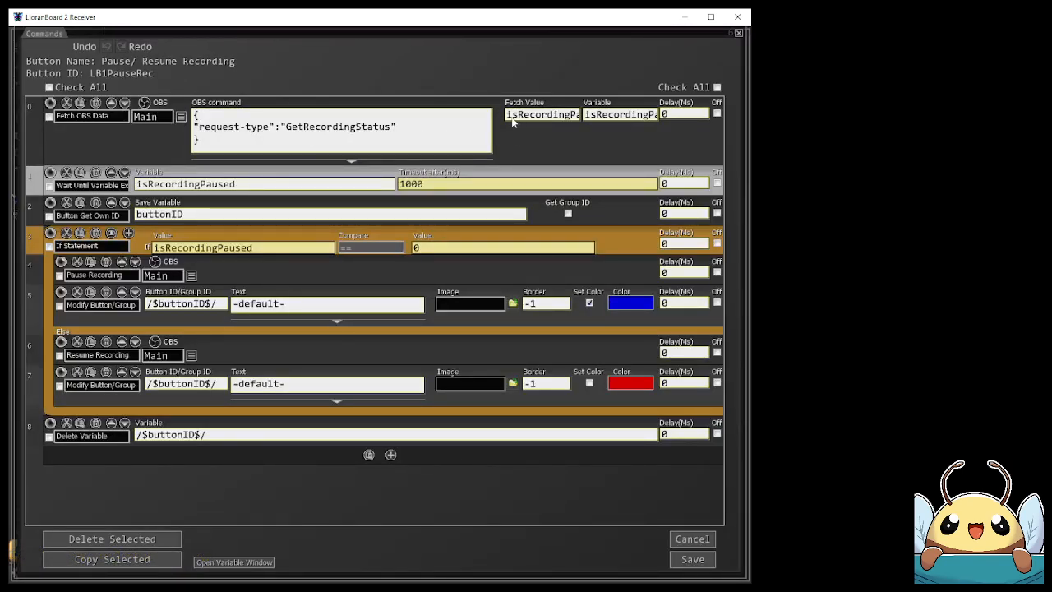
pyautogui.moveTo(572, 120); pyautogui.dragTo(589, 121)
pyautogui.click(575, 118)
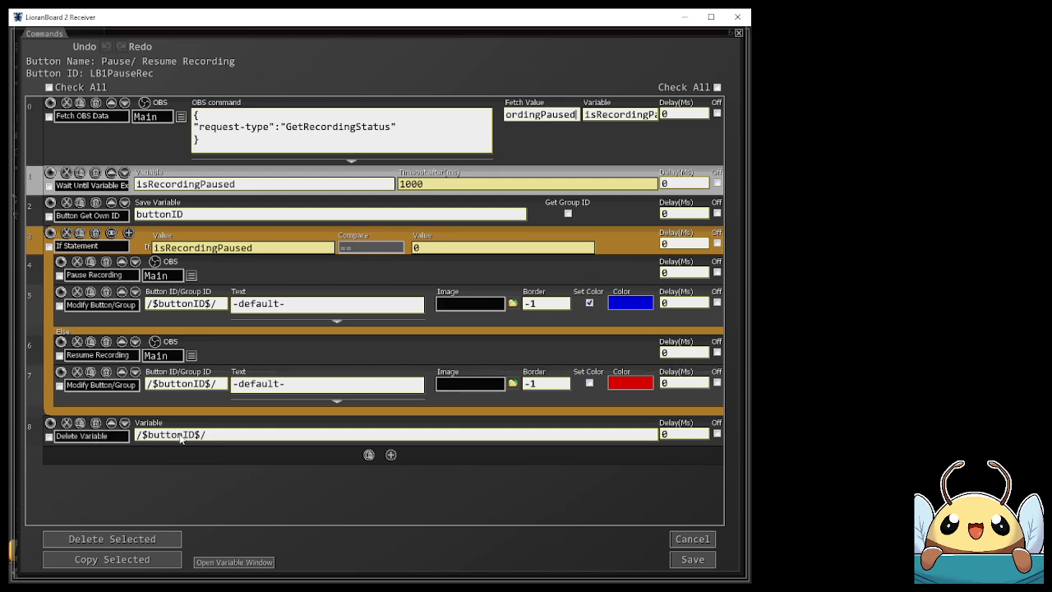
pyautogui.click(697, 537)
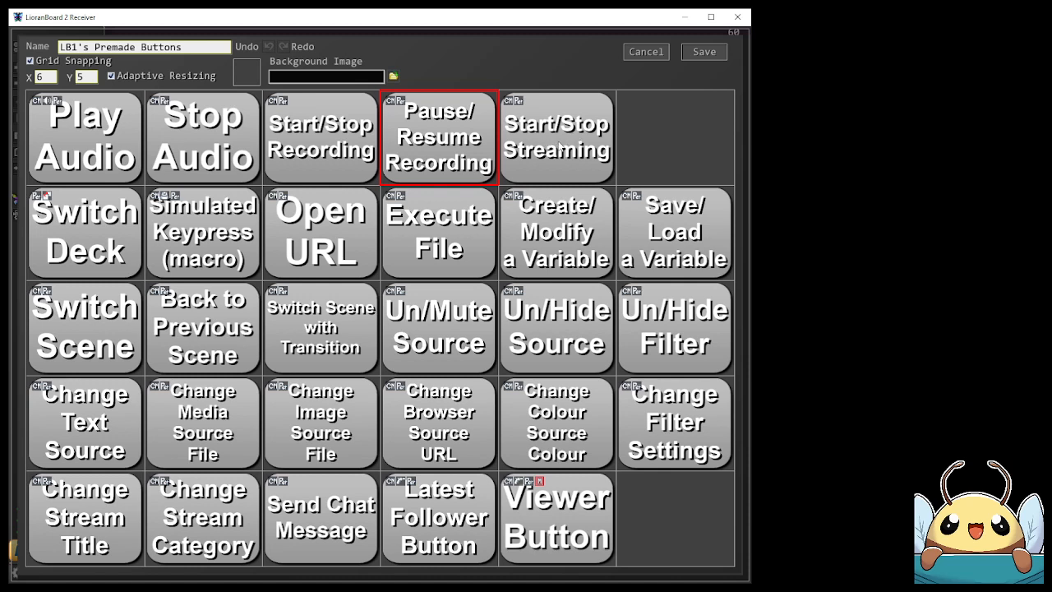
# - Examine the Start/Stop Streaming button's commands and the Fetch Value of its OBS data request, and close without saving
pyautogui.doubleClick(558, 146)
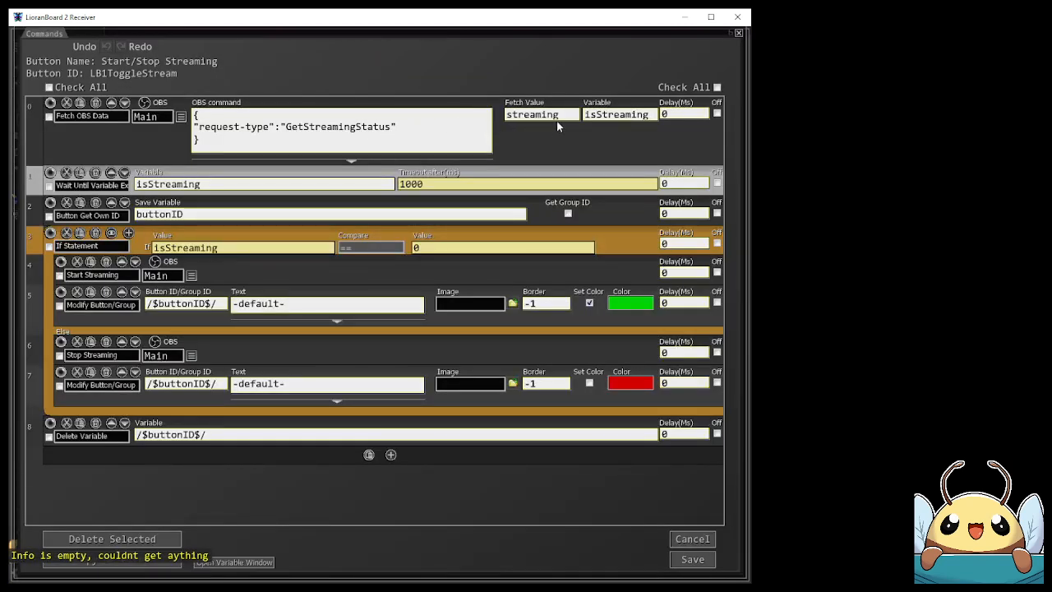
pyautogui.moveTo(561, 114); pyautogui.dragTo(507, 115)
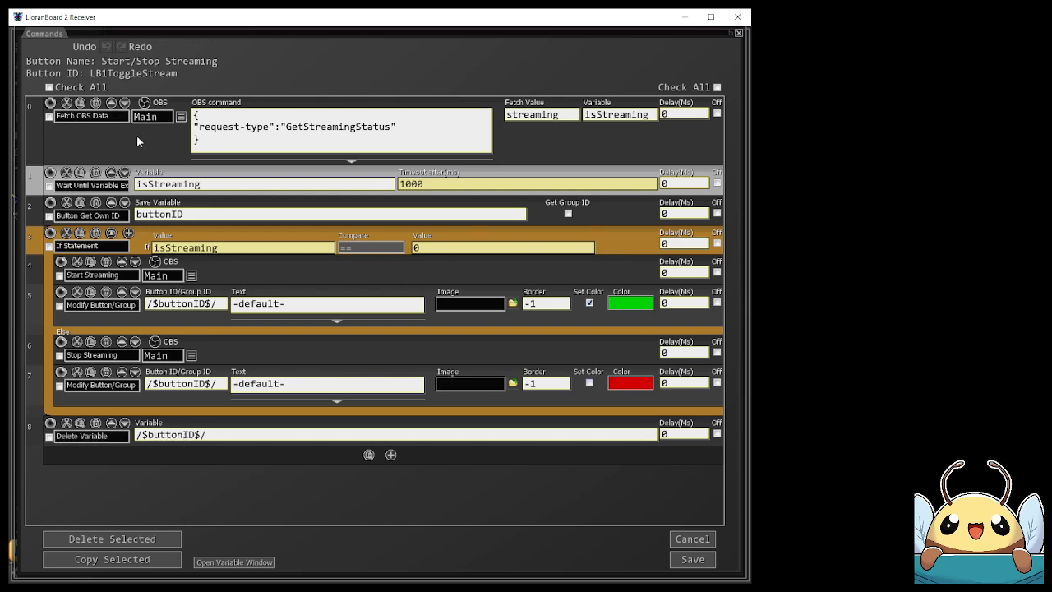
pyautogui.click(689, 536)
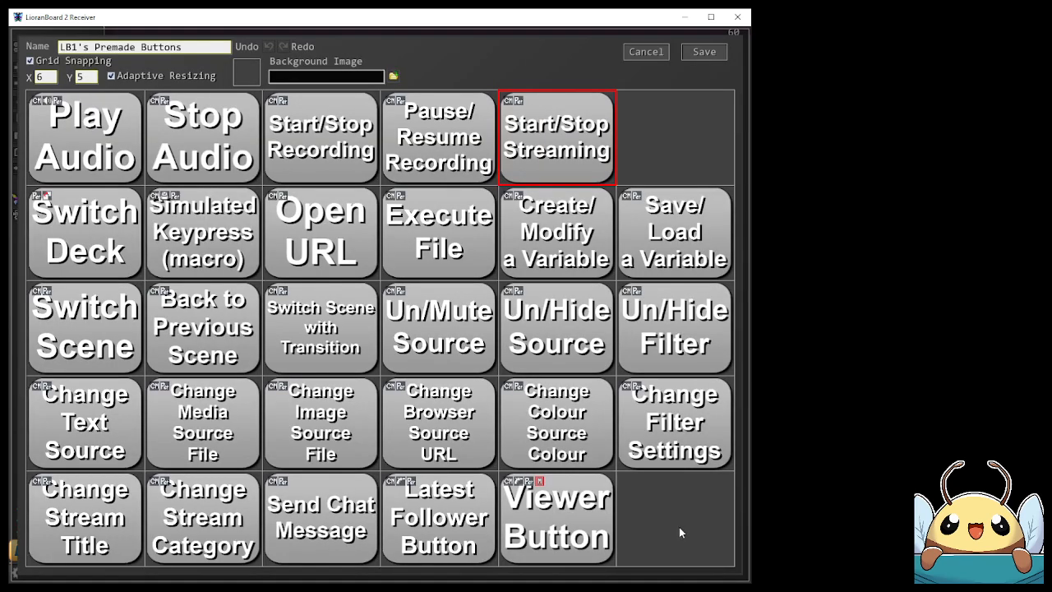
# - Set the Switch Deck button's target deck to LB1's Premade Buttons in its button settings and save them
pyautogui.doubleClick(76, 239)
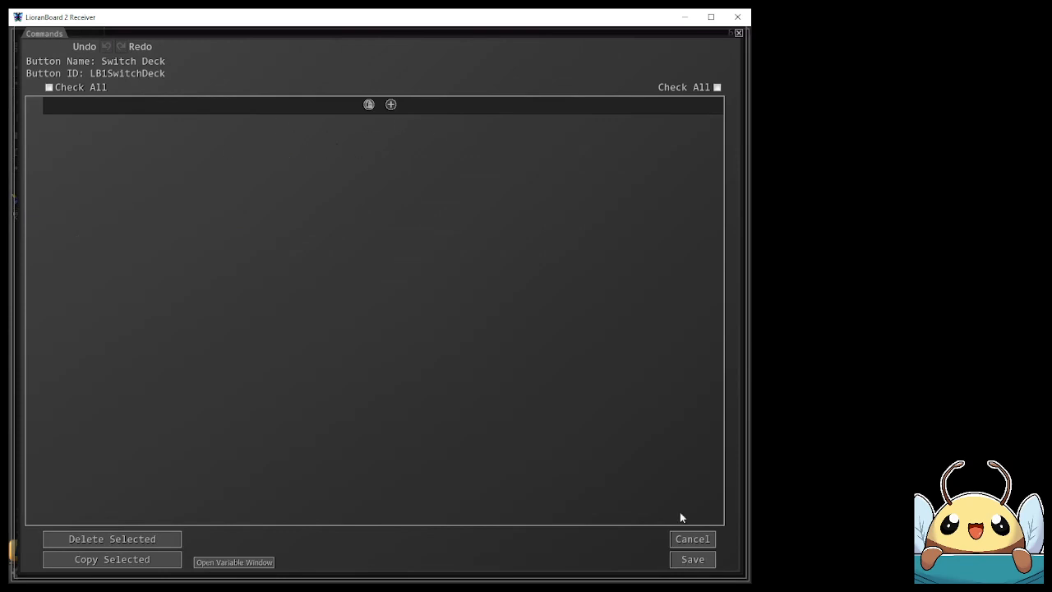
pyautogui.click(694, 539)
pyautogui.rightClick(97, 243)
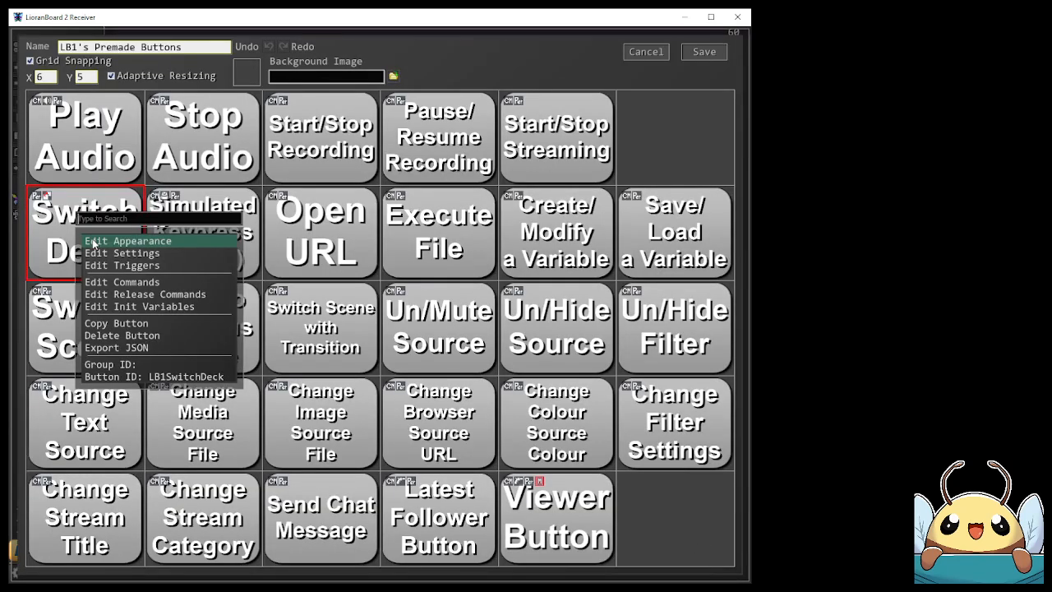
pyautogui.click(123, 254)
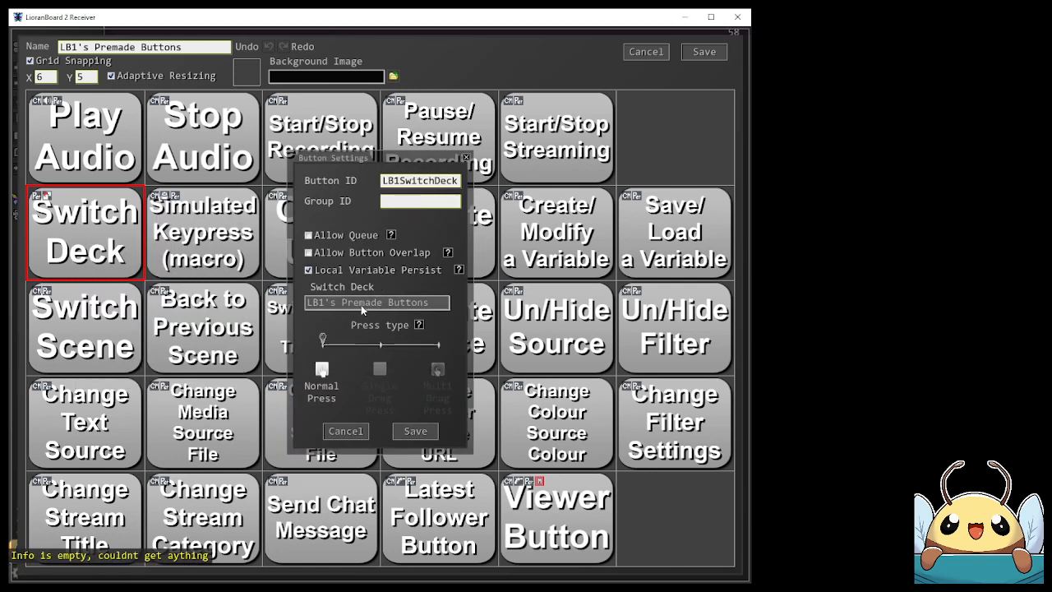
pyautogui.click(359, 305)
pyautogui.click(343, 304)
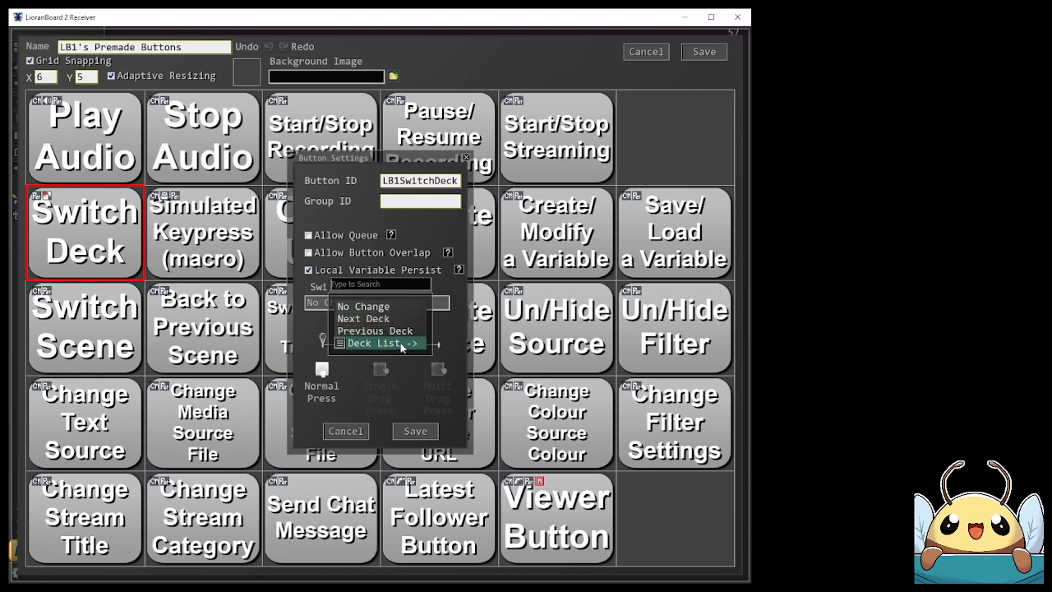
pyautogui.moveTo(402, 344)
pyautogui.click(431, 412)
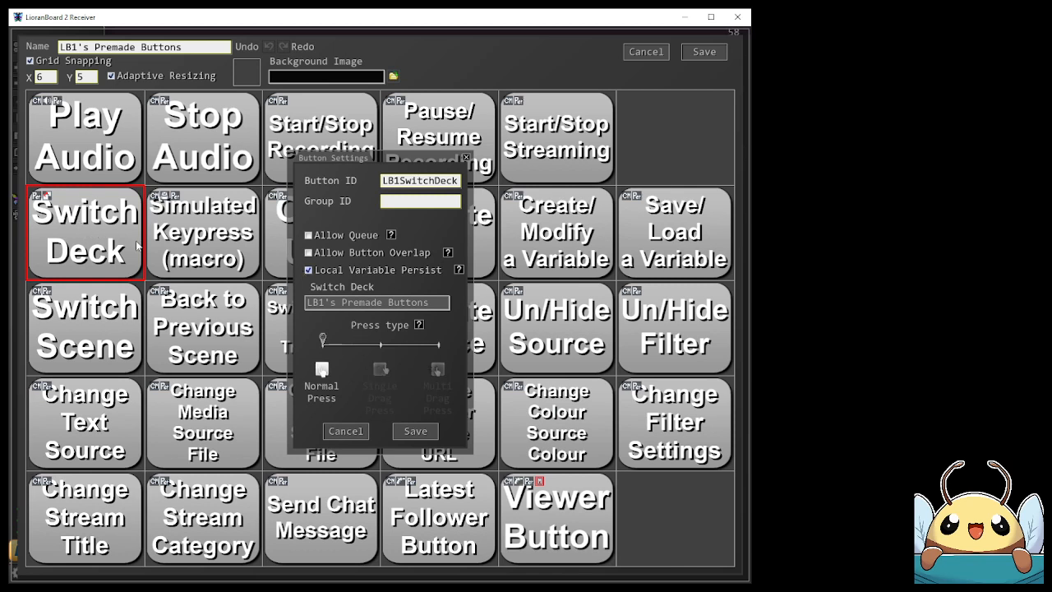
pyautogui.click(415, 431)
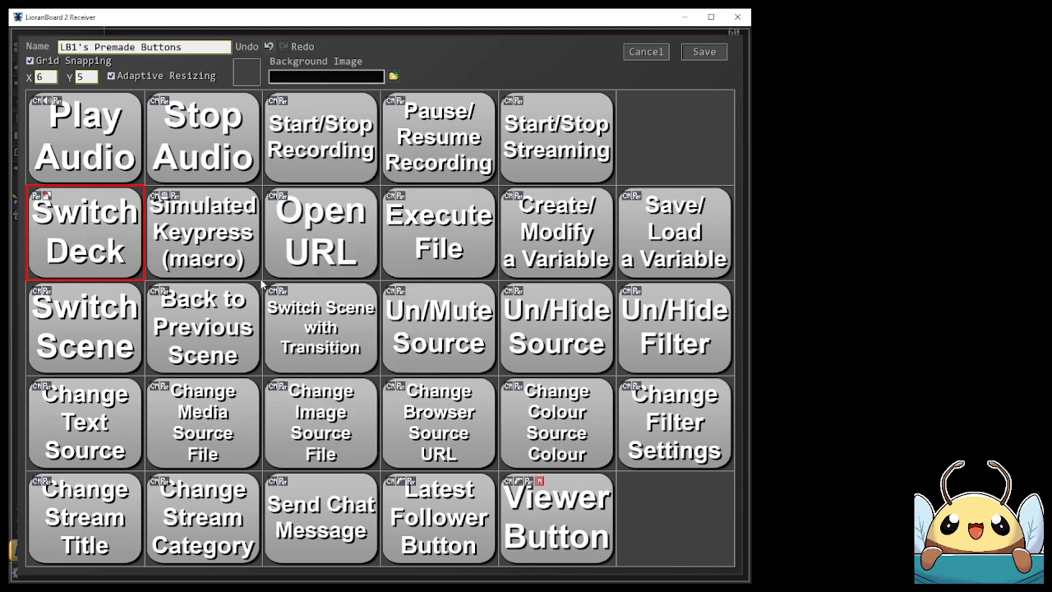
# - Open the Simulated Keypress (macro) button's commands and browse the key categories available for its Keyboard Press command
pyautogui.doubleClick(211, 246)
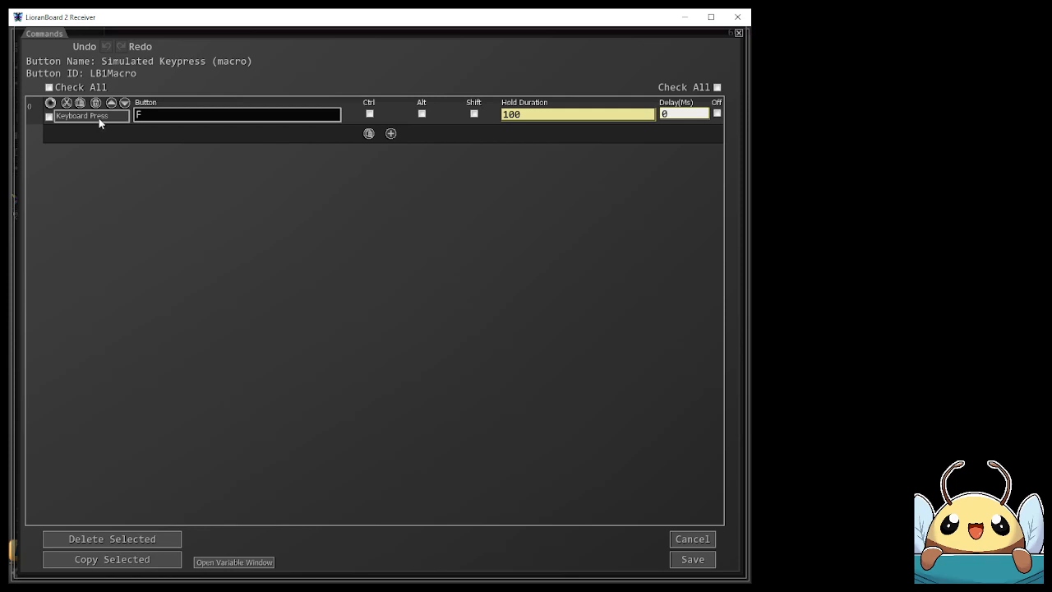
pyautogui.click(214, 114)
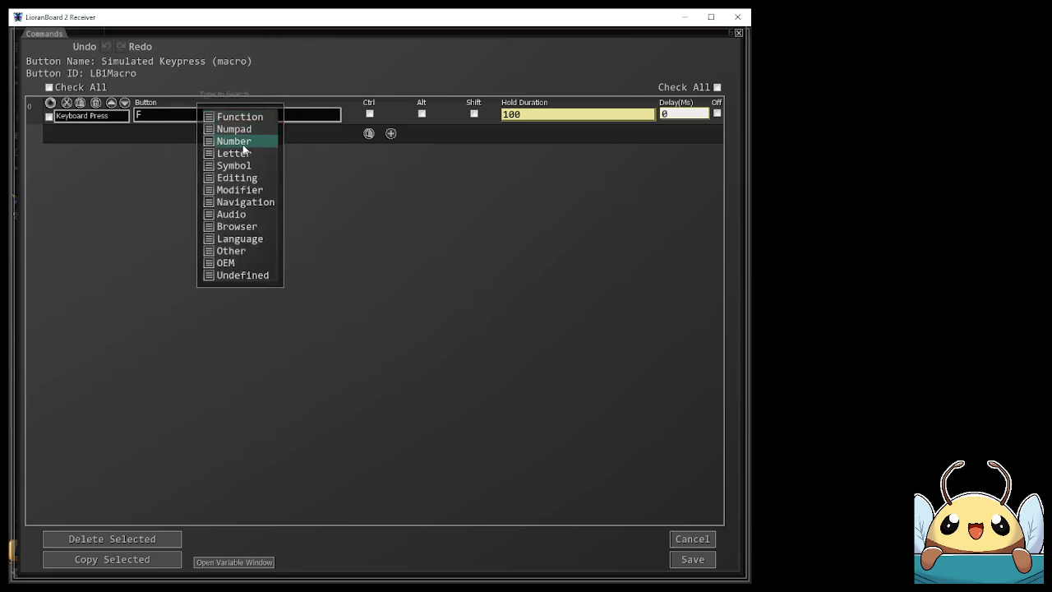
pyautogui.moveTo(238, 142)
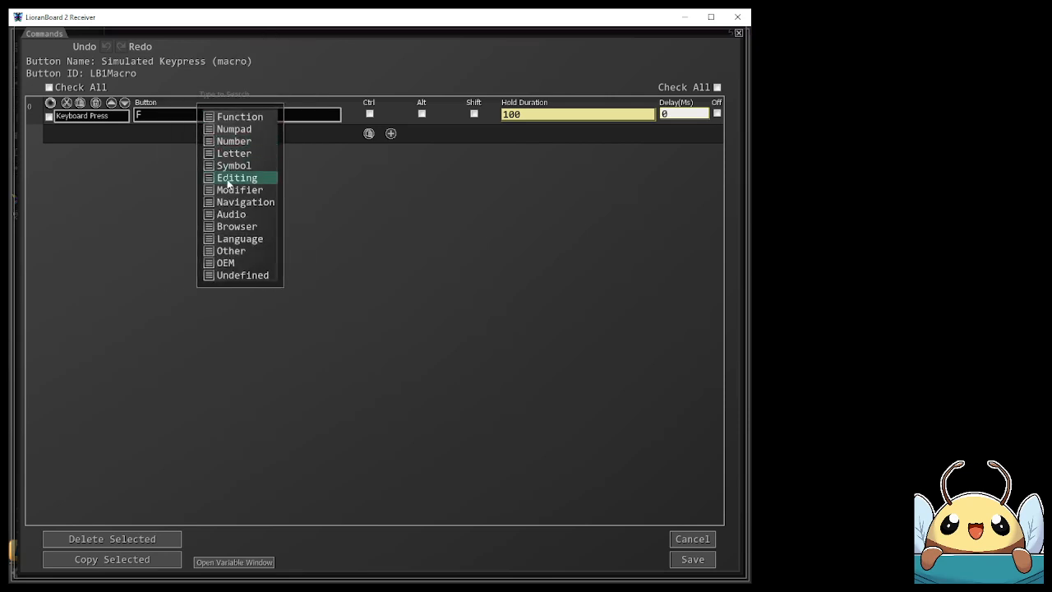
pyautogui.moveTo(218, 178)
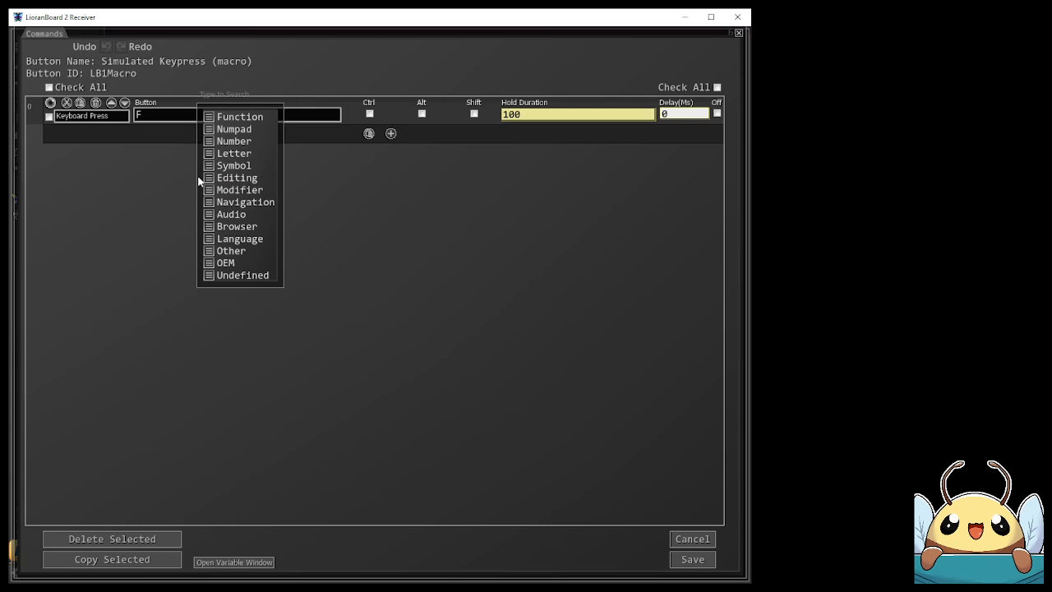
# - Try several keys, including T, Escape, Enter and numpad 5, for the Keyboard Press command, and set it to Page down
pyautogui.click(138, 115)
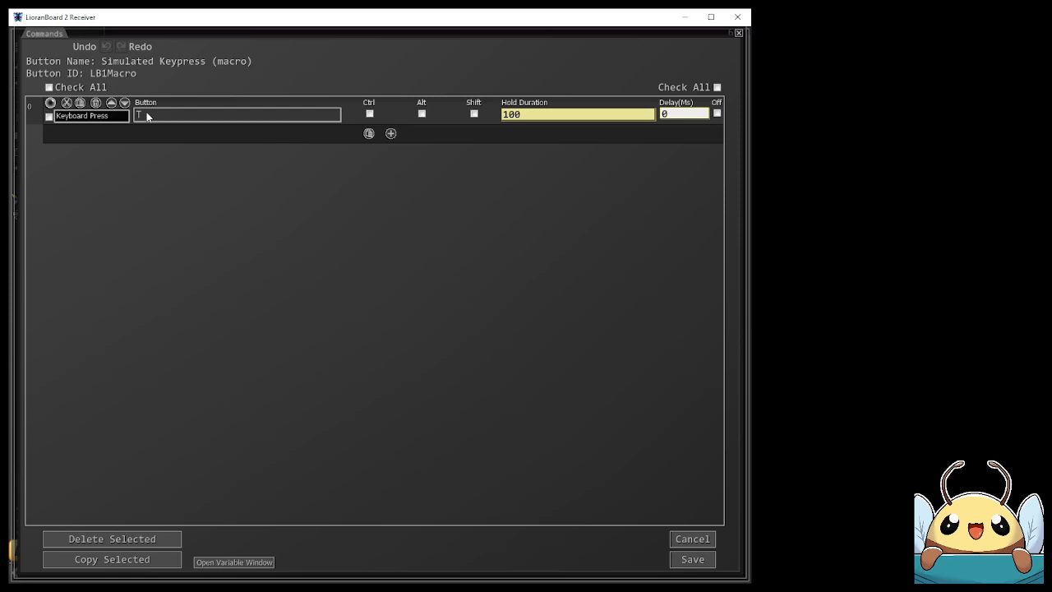
pyautogui.click(146, 112)
pyautogui.press('Escape')
pyautogui.click(180, 117)
pyautogui.press('Return')
pyautogui.click(180, 117)
pyautogui.press('KP_5')
pyautogui.click(180, 119)
pyautogui.press('pagedown')
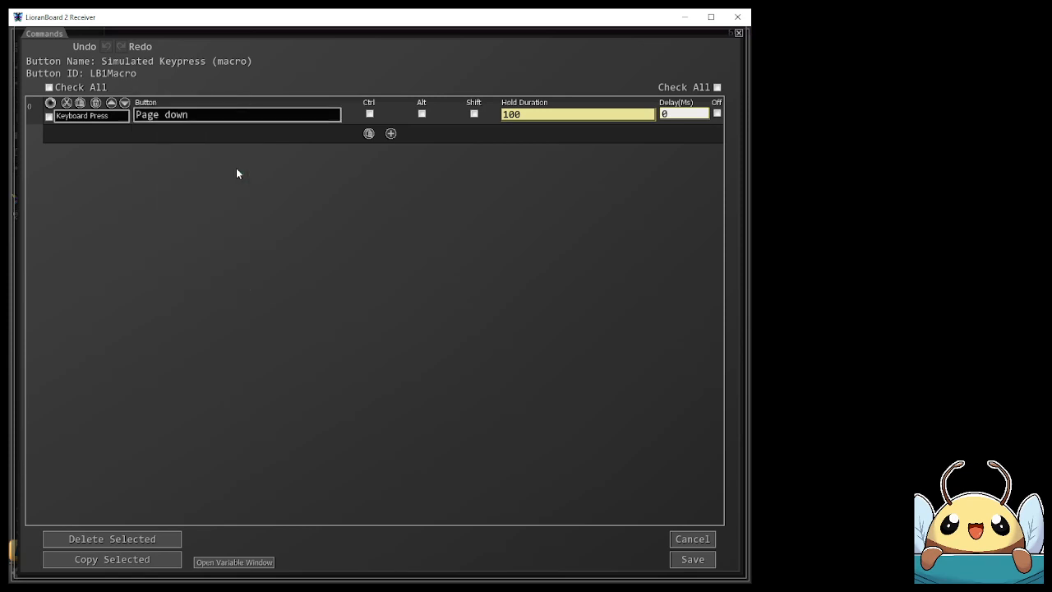
# - Browse the function keys through F32 for the Keyboard Press command without choosing one, and check its Ctrl modifier option
pyautogui.click(236, 117)
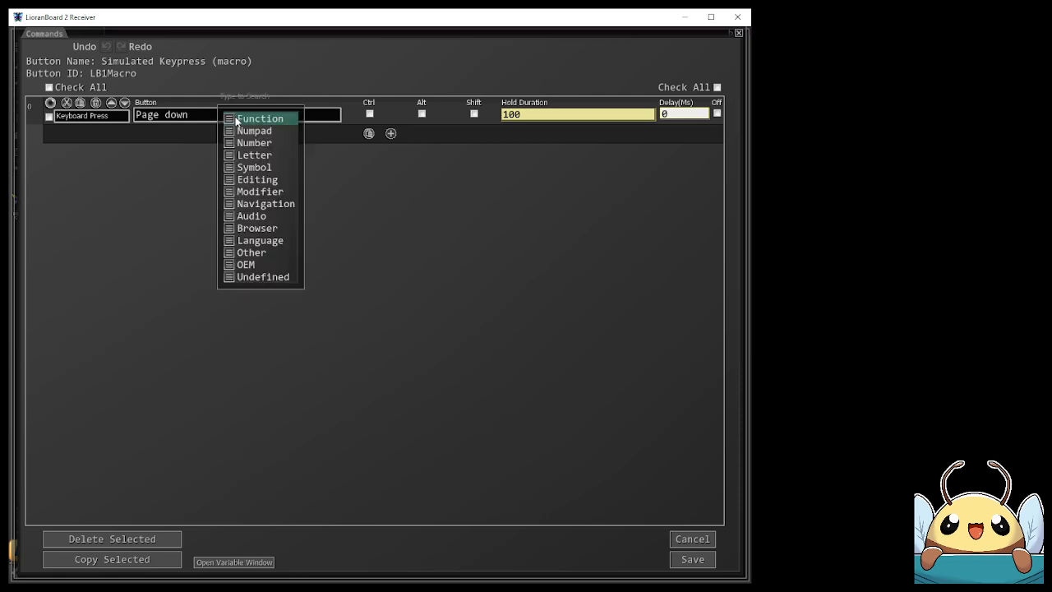
pyautogui.click(236, 118)
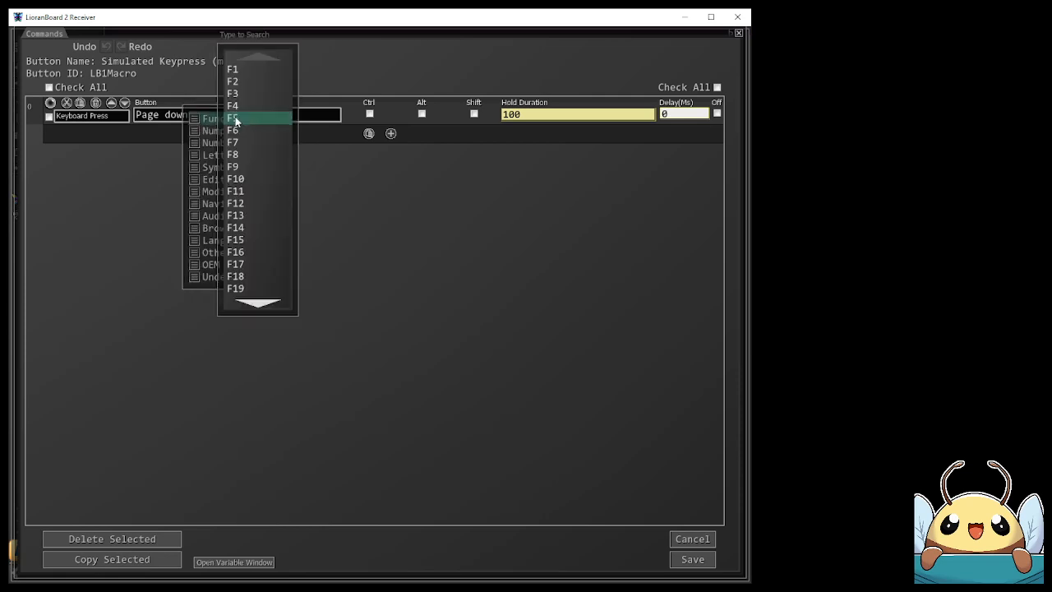
pyautogui.click(262, 304)
pyautogui.click(262, 304)
pyautogui.click(262, 304)
pyautogui.click(262, 304)
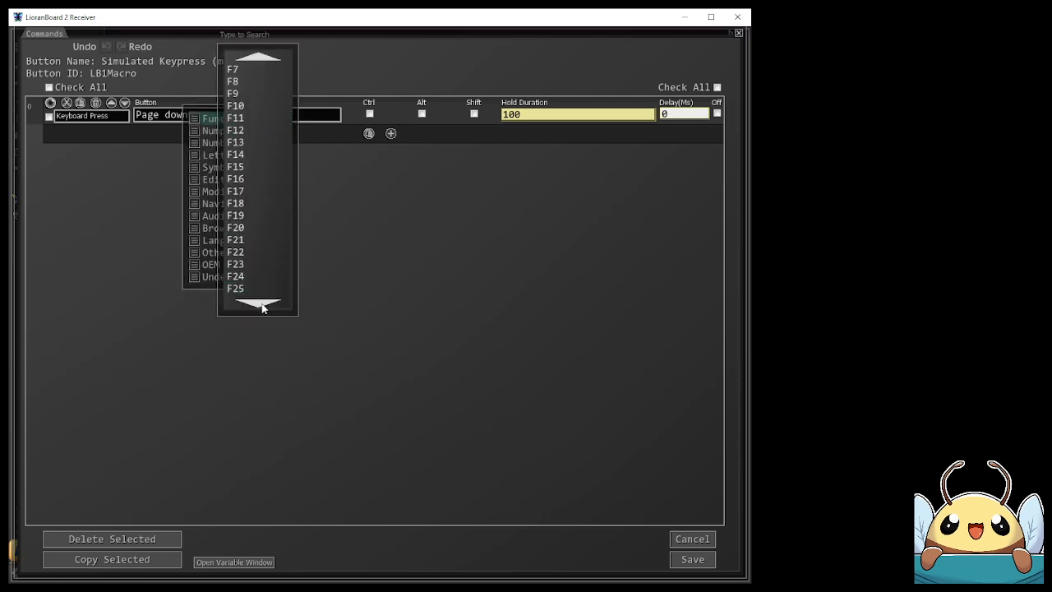
pyautogui.click(262, 304)
pyautogui.click(262, 304)
pyautogui.click(262, 304)
pyautogui.click(262, 304)
pyautogui.doubleClick(262, 304)
pyautogui.click(262, 304)
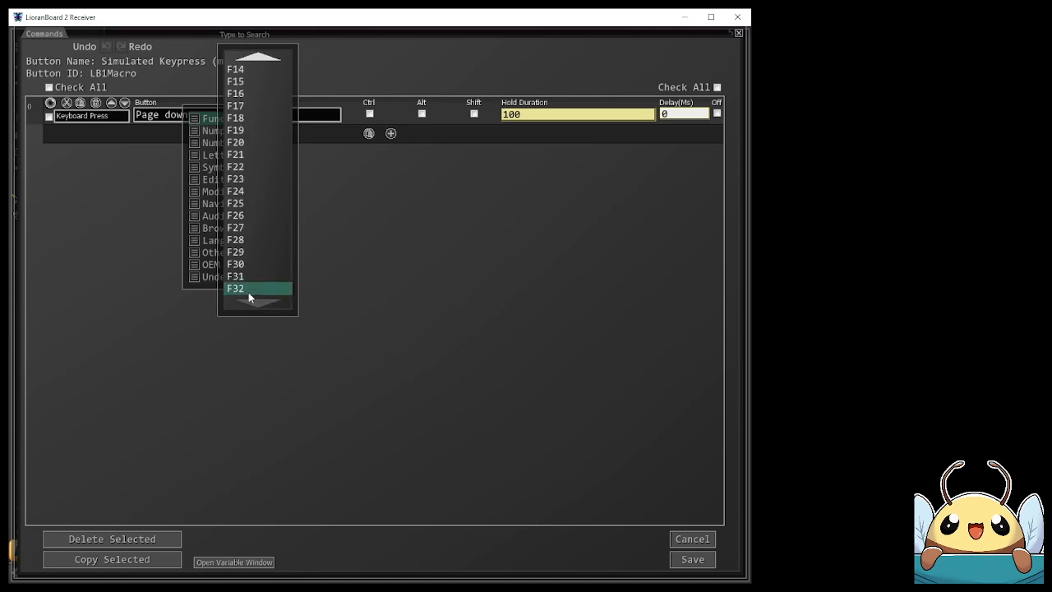
pyautogui.click(206, 279)
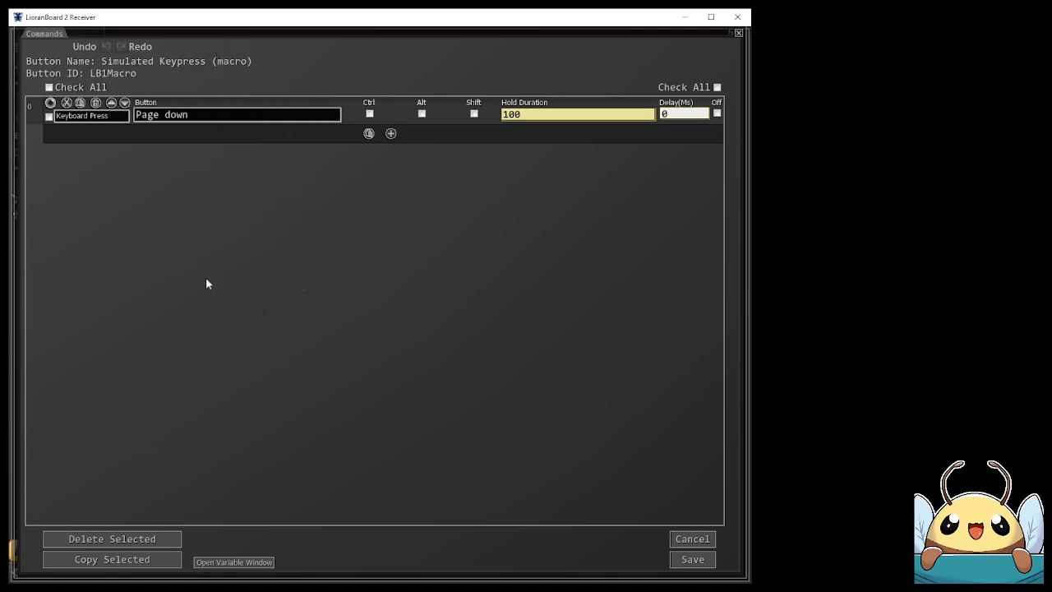
pyautogui.click(370, 115)
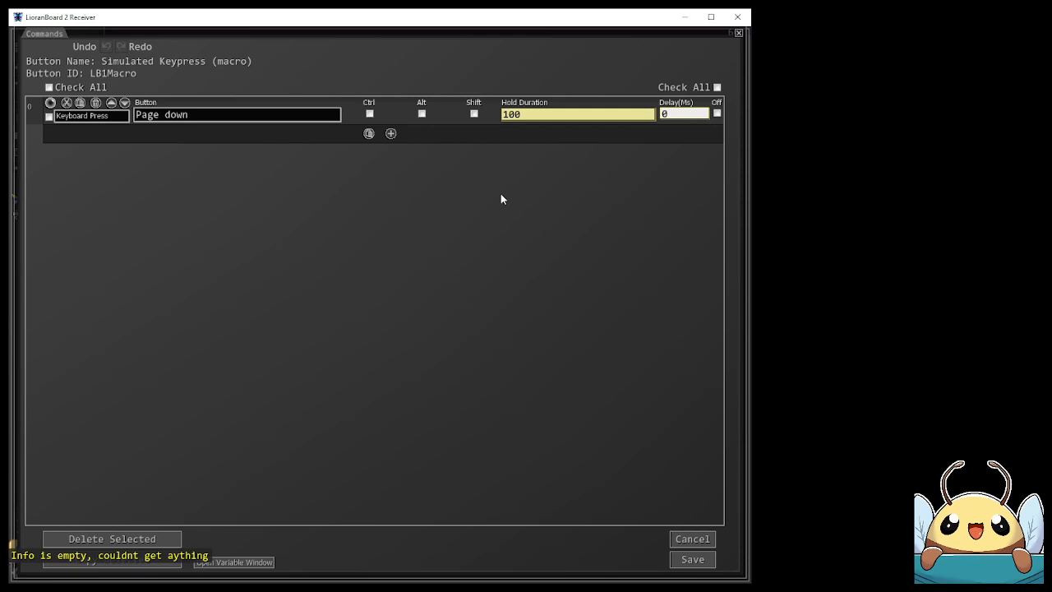
# - Close the Simulated Keypress (macro) commands without saving and view the commands of the Open URL and Execute File buttons
pyautogui.click(693, 539)
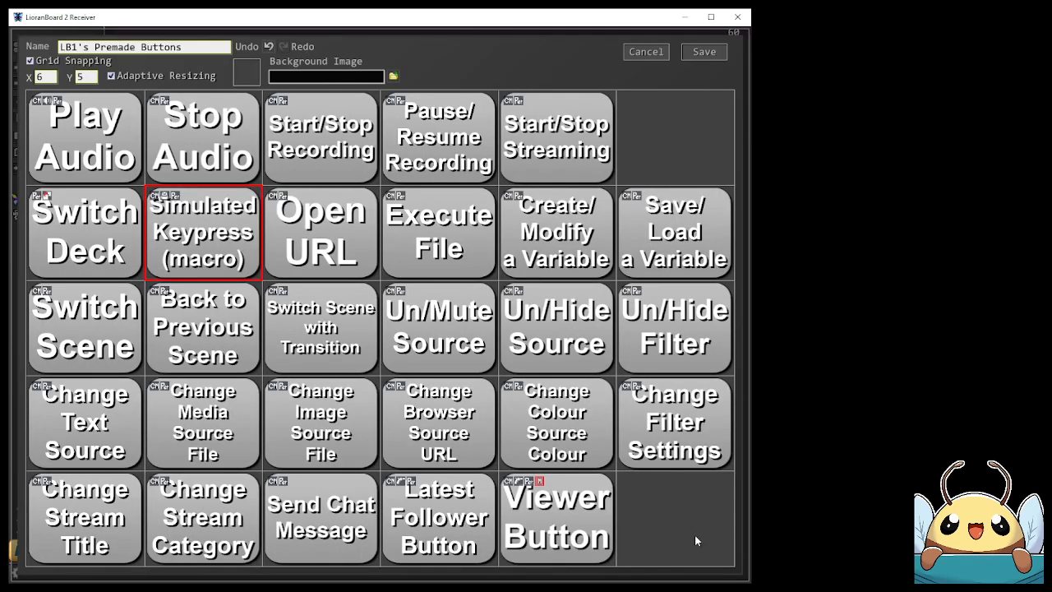
pyautogui.click(331, 241)
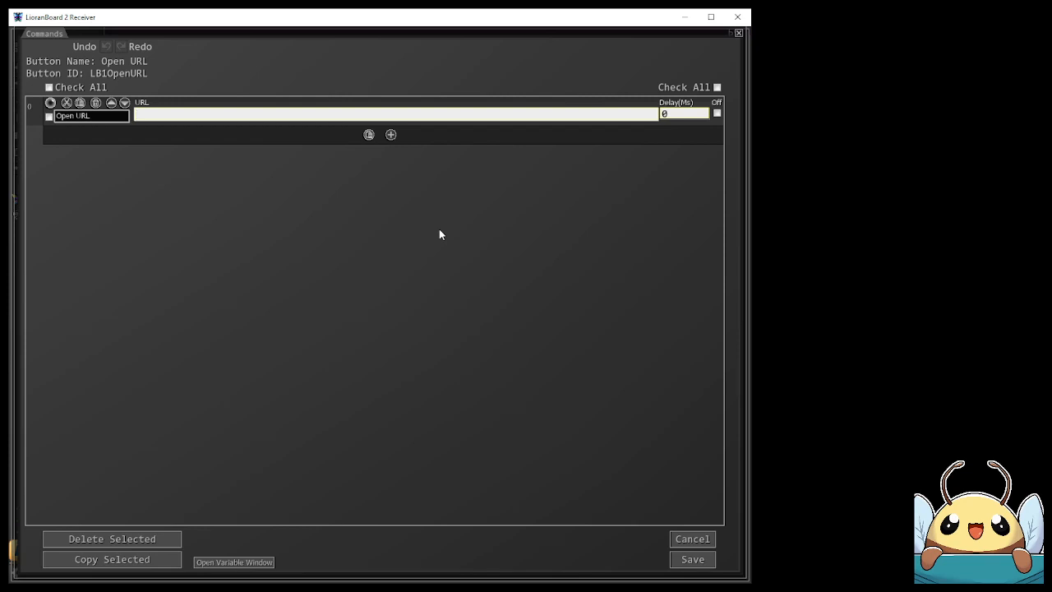
pyautogui.click(687, 538)
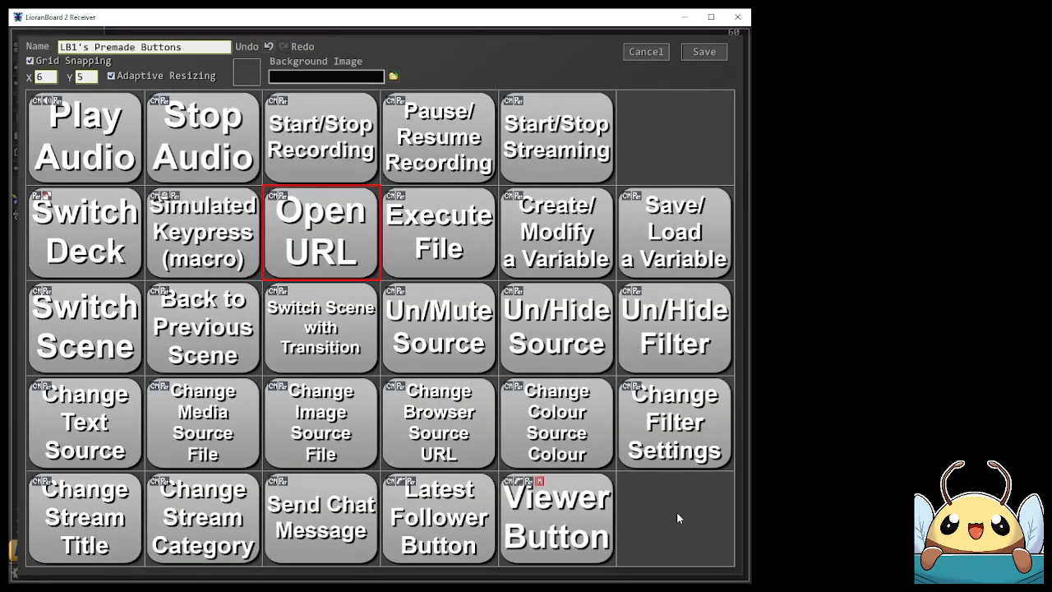
pyautogui.doubleClick(425, 240)
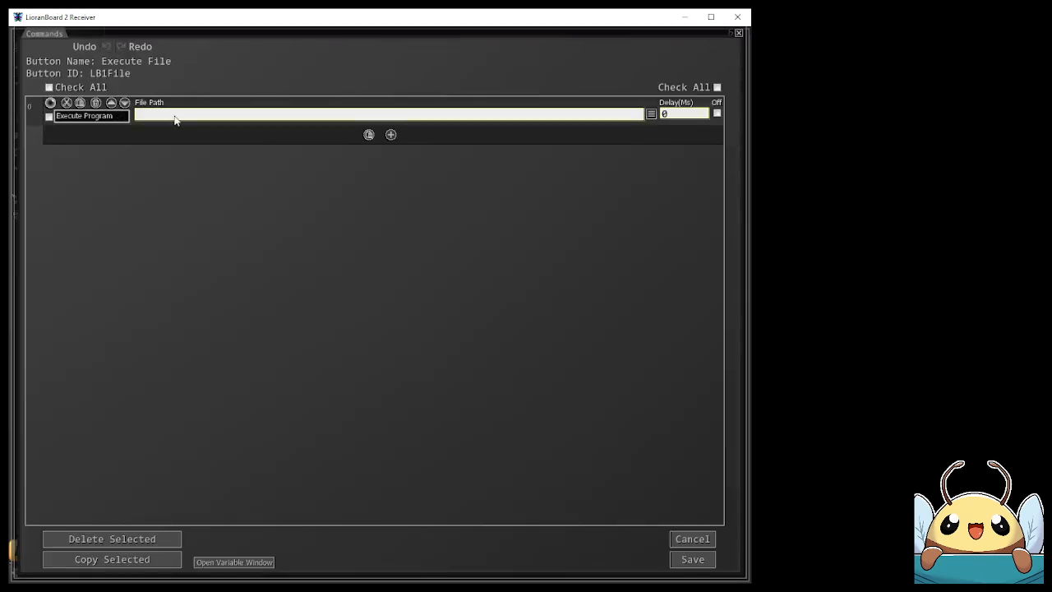
pyautogui.click(218, 121)
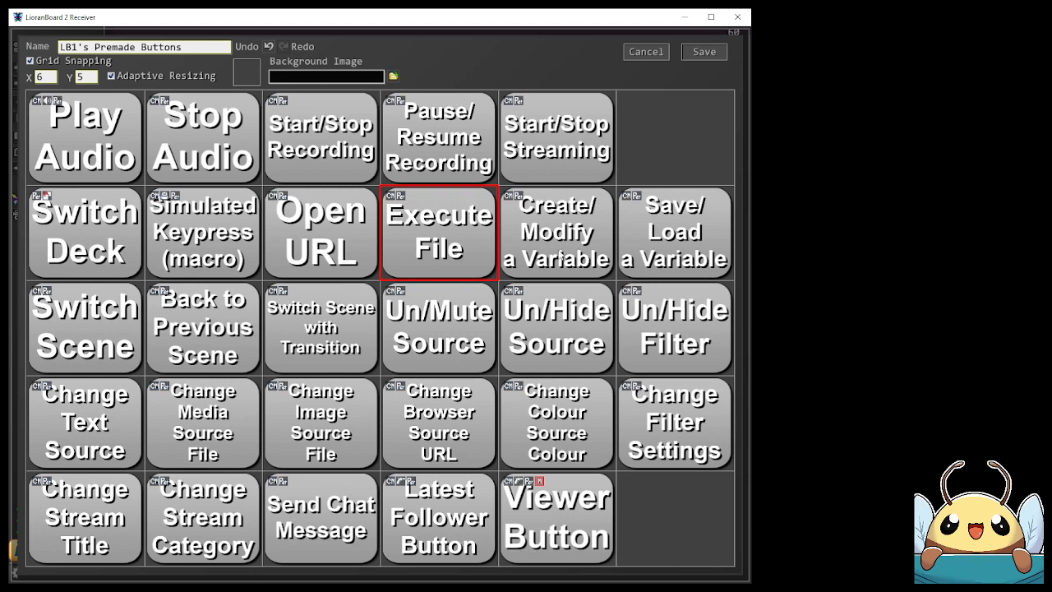
# - Examine the Create/Modify a Variable button's commands, including the operations available for its Set Local Variable command
pyautogui.doubleClick(559, 256)
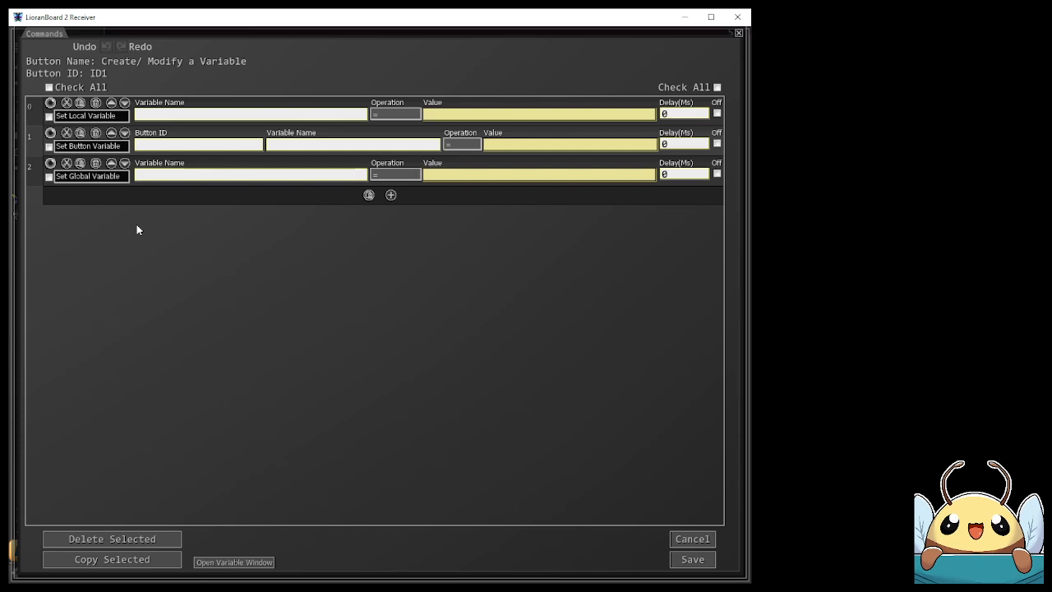
pyautogui.click(153, 116)
pyautogui.click(395, 113)
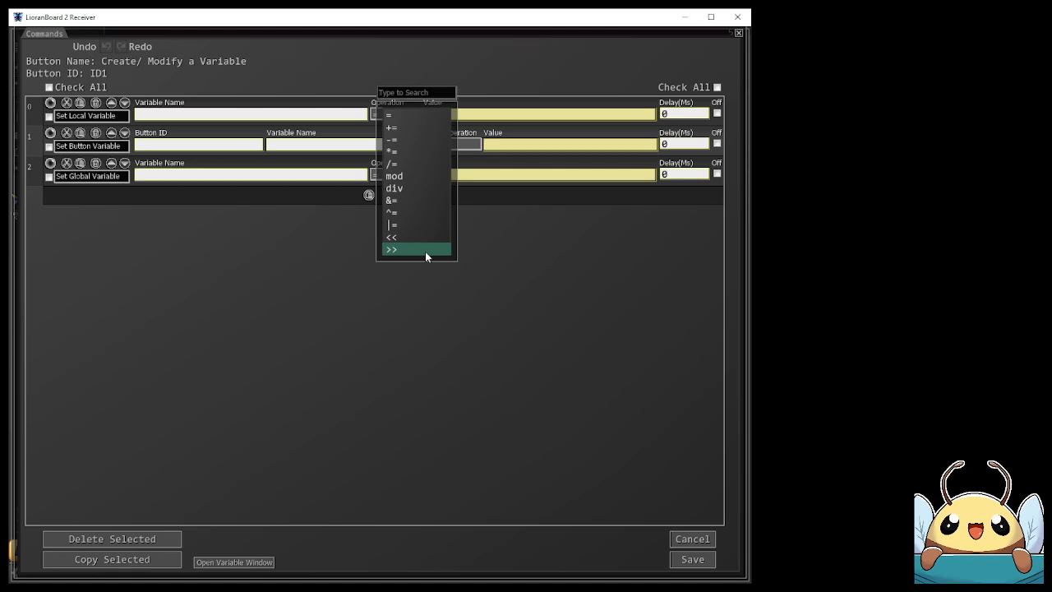
pyautogui.click(461, 116)
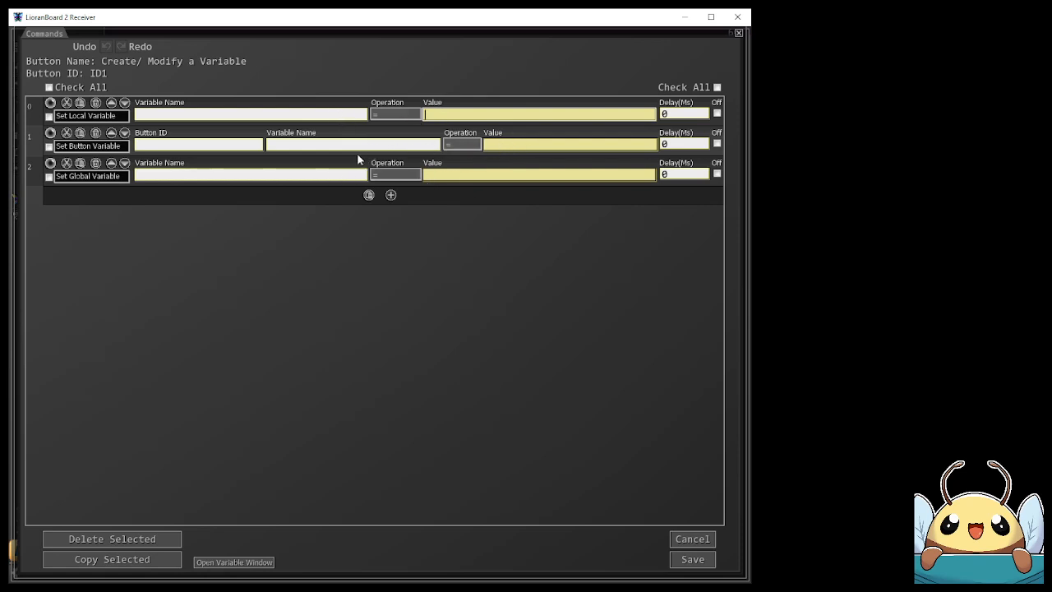
pyautogui.click(277, 146)
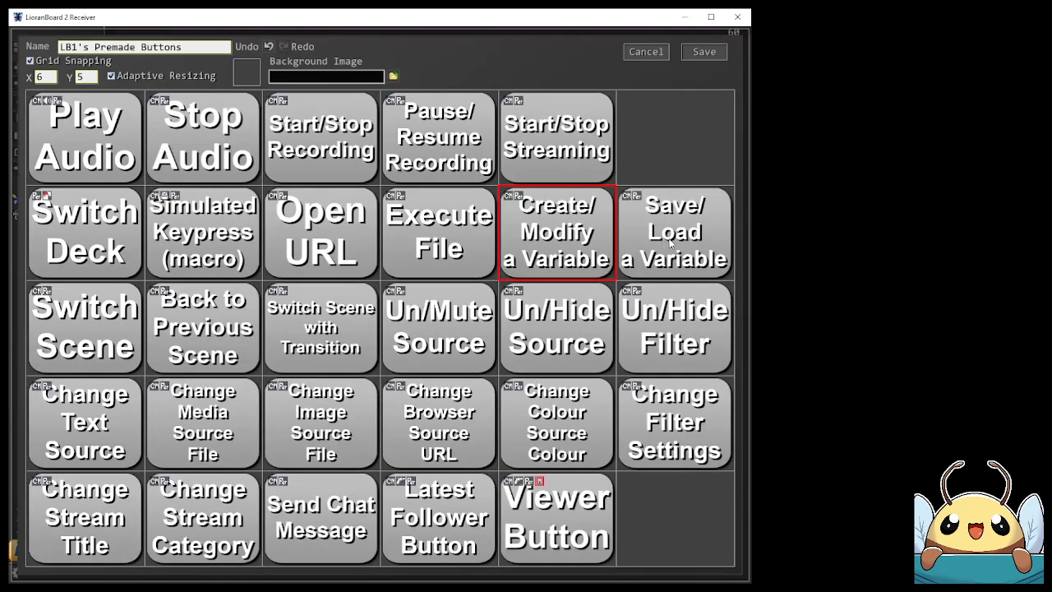
# - Open the Save/Load a Variable button's commands and try a /folder/ prefix on the File: Save Number command's file name
pyautogui.doubleClick(669, 241)
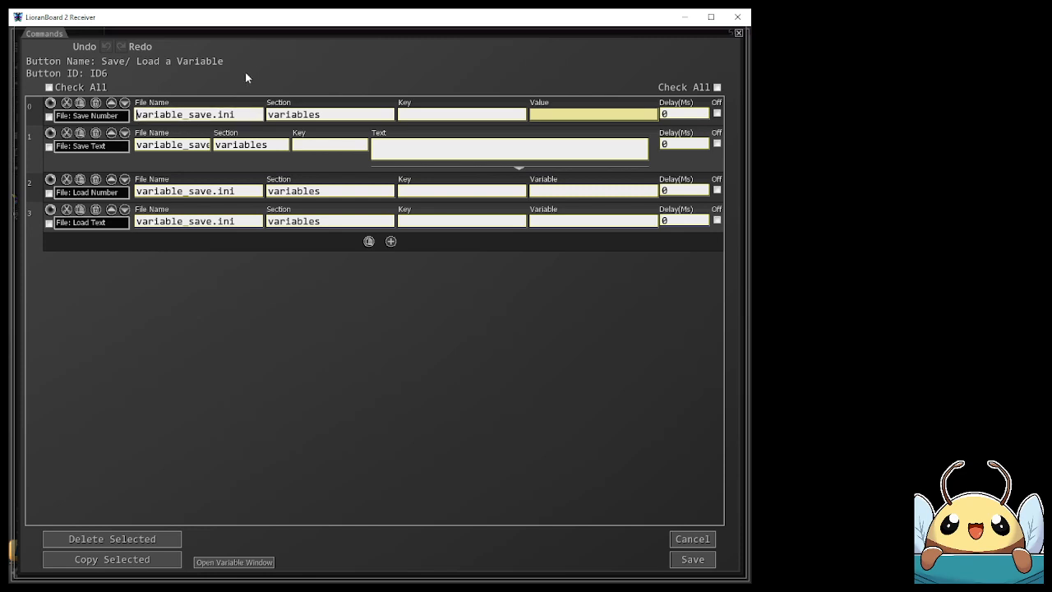
pyautogui.write('/folder/')
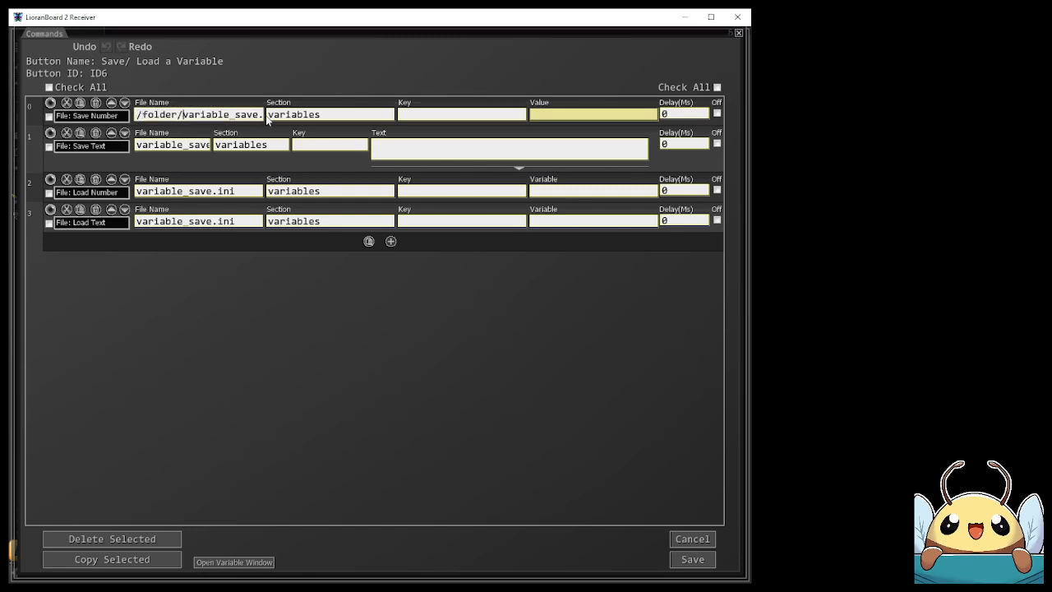
pyautogui.hotkey('shift', 'Home')
pyautogui.press('BackSpace')
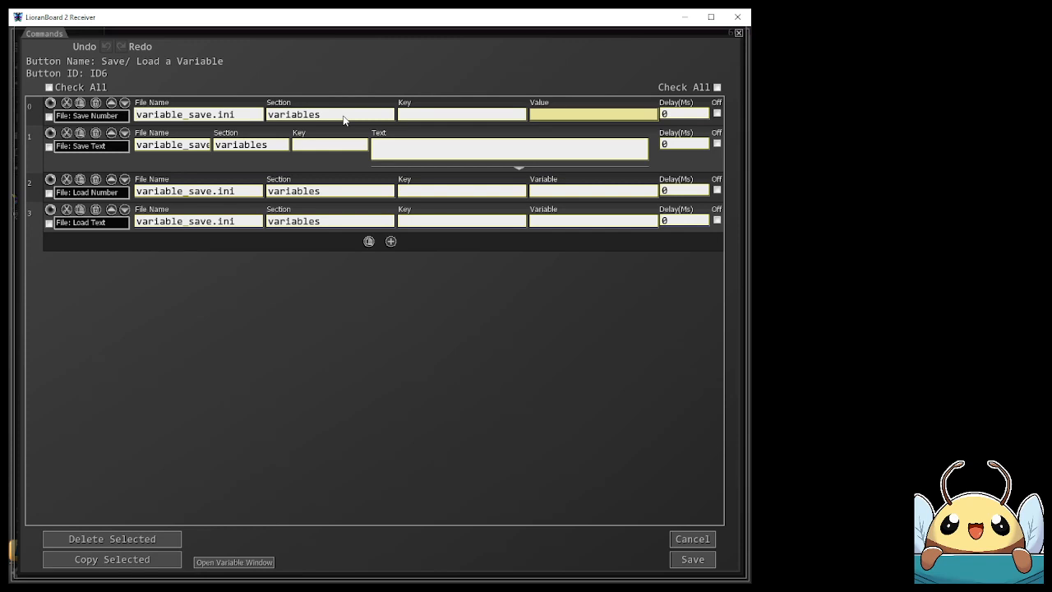
pyautogui.click(418, 117)
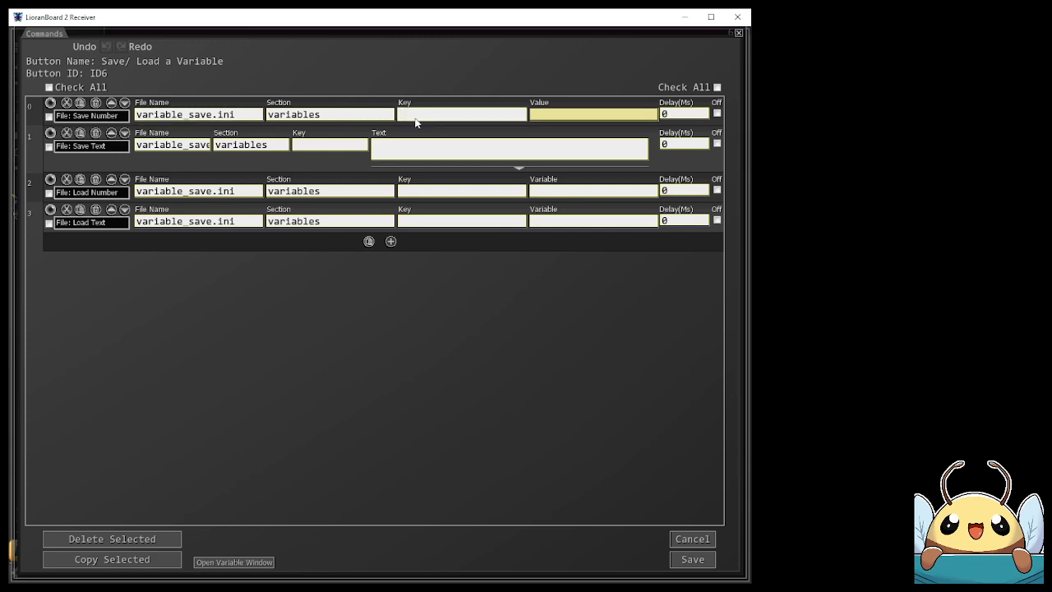
pyautogui.click(572, 121)
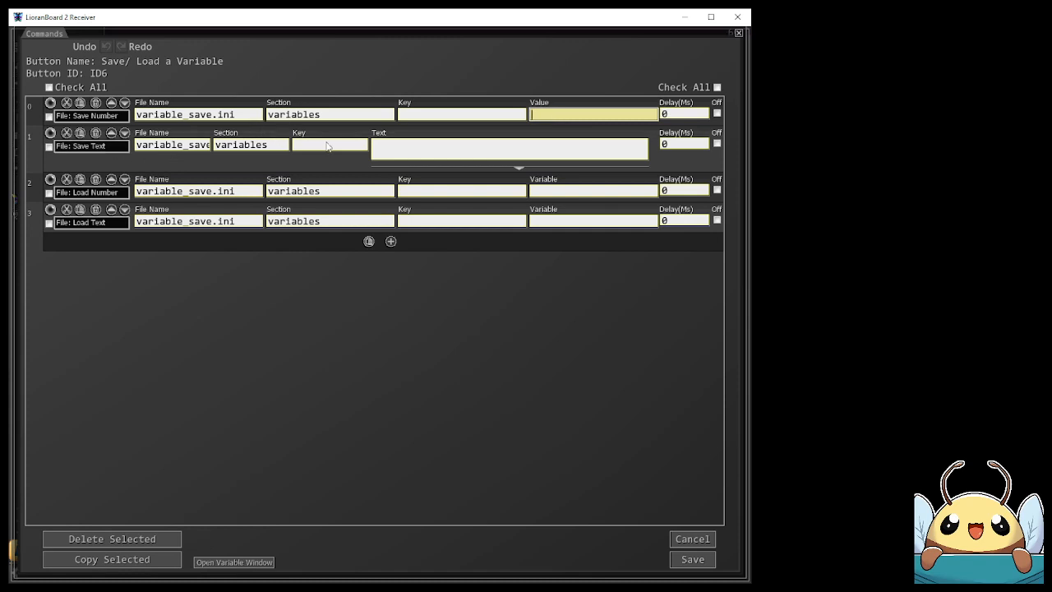
# - Enter /$ID1.variable$/ as the text of the File: Save Text command
pyautogui.click(436, 154)
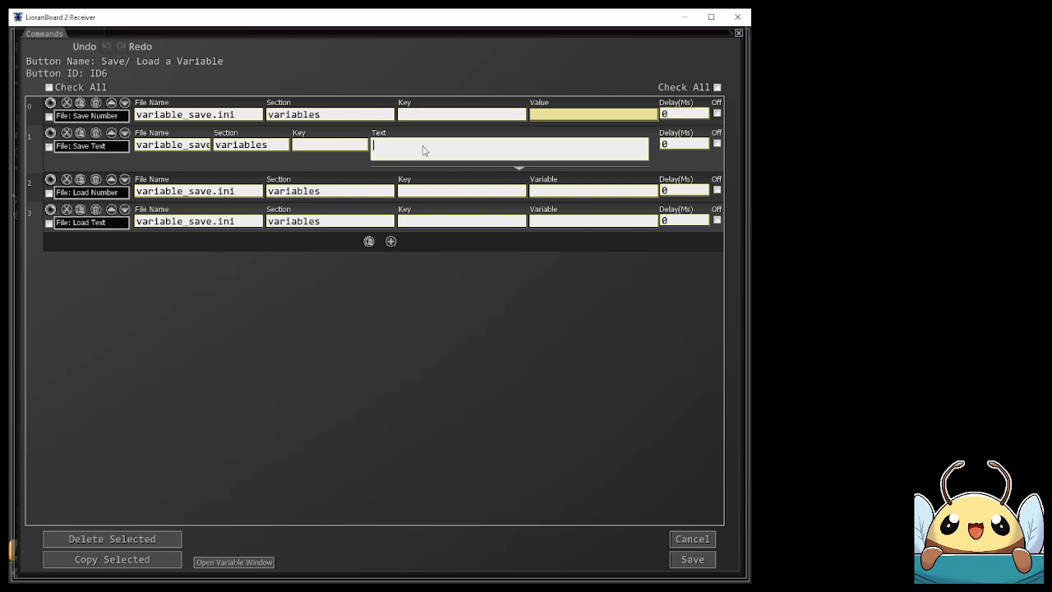
pyautogui.write('ariable')
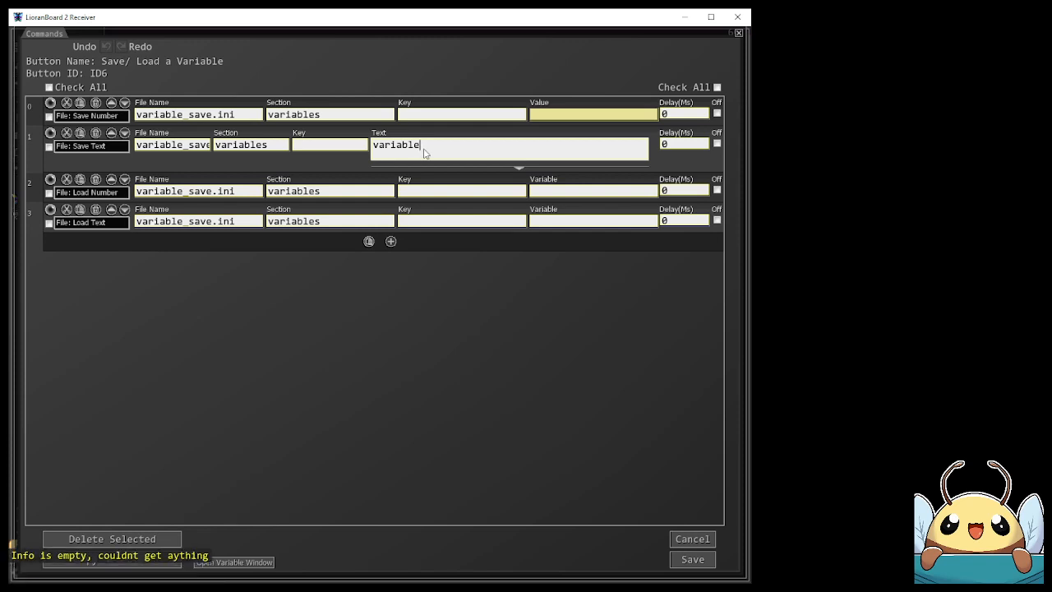
pyautogui.write('$/')
pyautogui.write('/$')
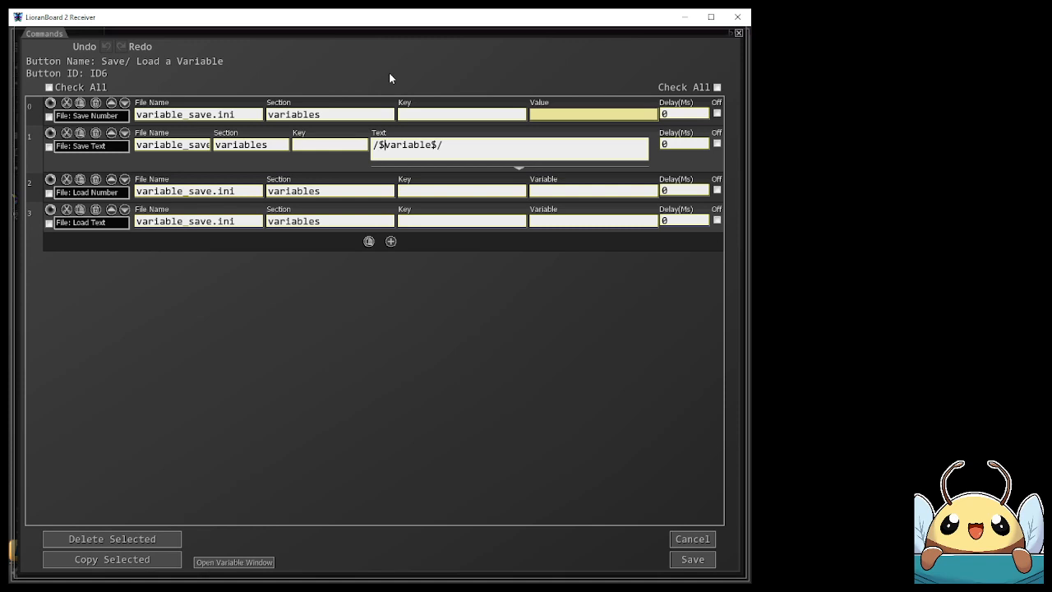
pyautogui.write('ID1.')
# - Try ID1.variable as the File: Load Number command's variable and discard the Save/Load a Variable button's command edits
pyautogui.click(545, 195)
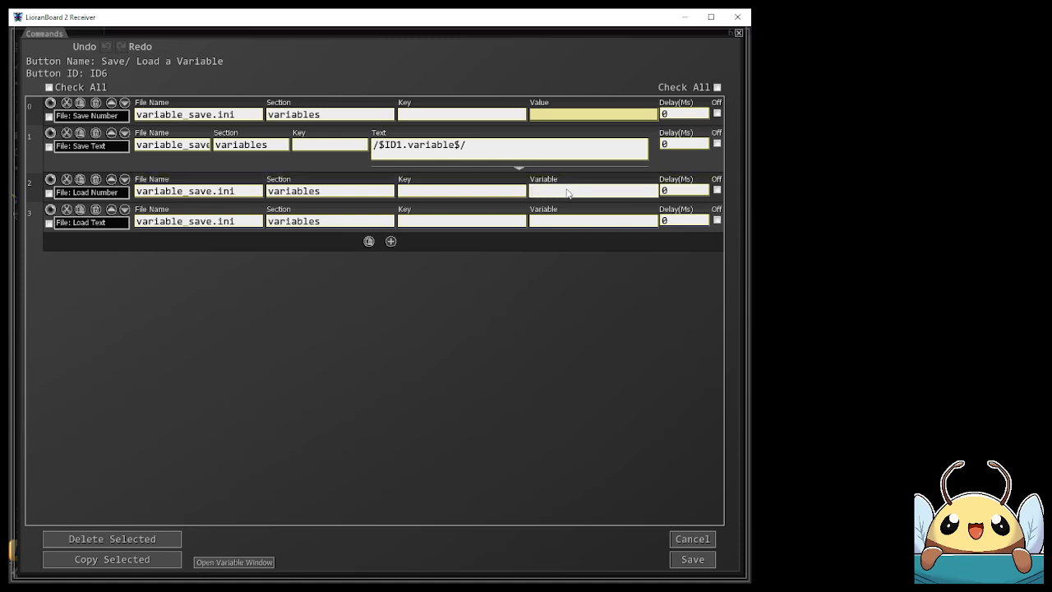
pyautogui.write('variable')
pyautogui.press('Home')
pyautogui.write('ID1.')
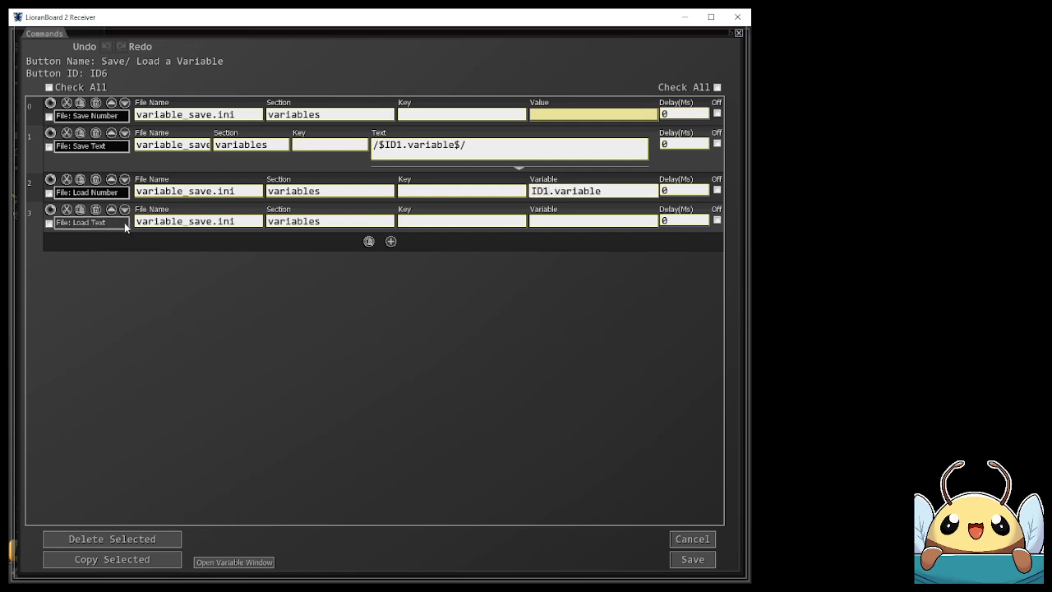
pyautogui.click(693, 539)
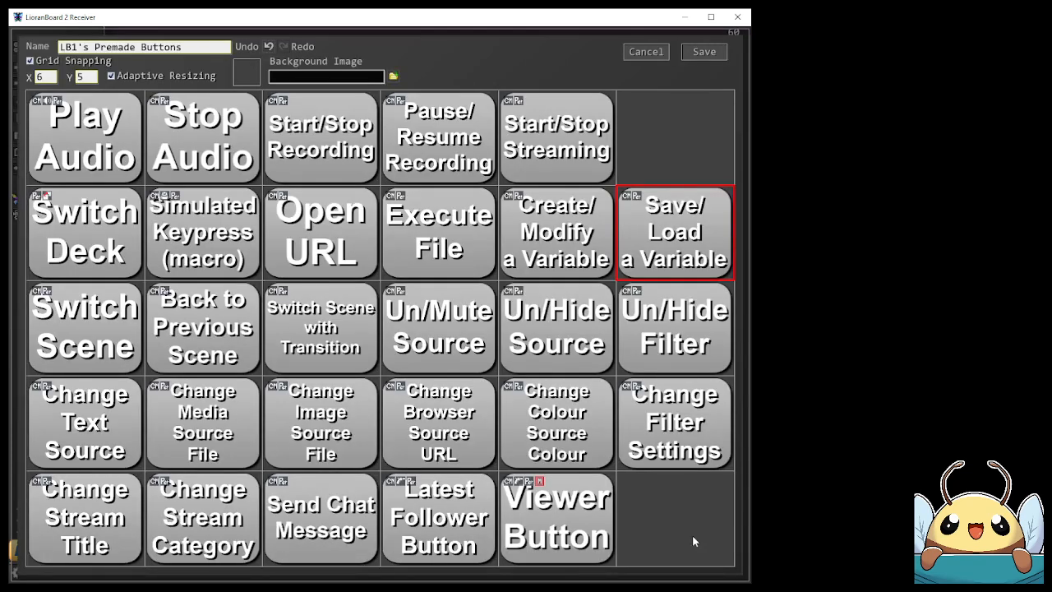
# - Open the Switch Scene button's commands and check the OBS connections and scenes available for its Scene Switch command
pyautogui.doubleClick(87, 324)
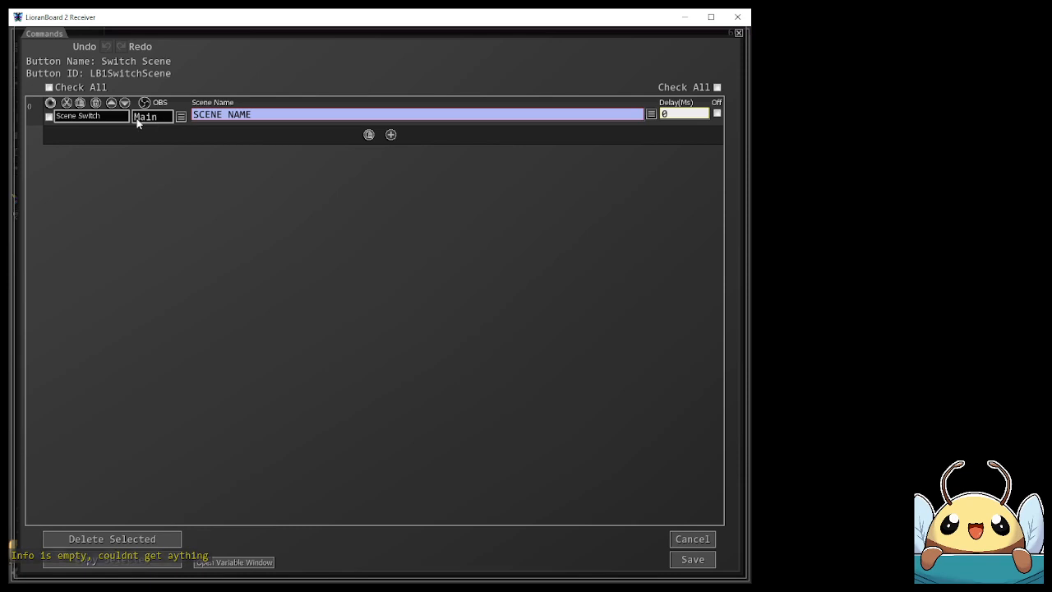
pyautogui.click(181, 117)
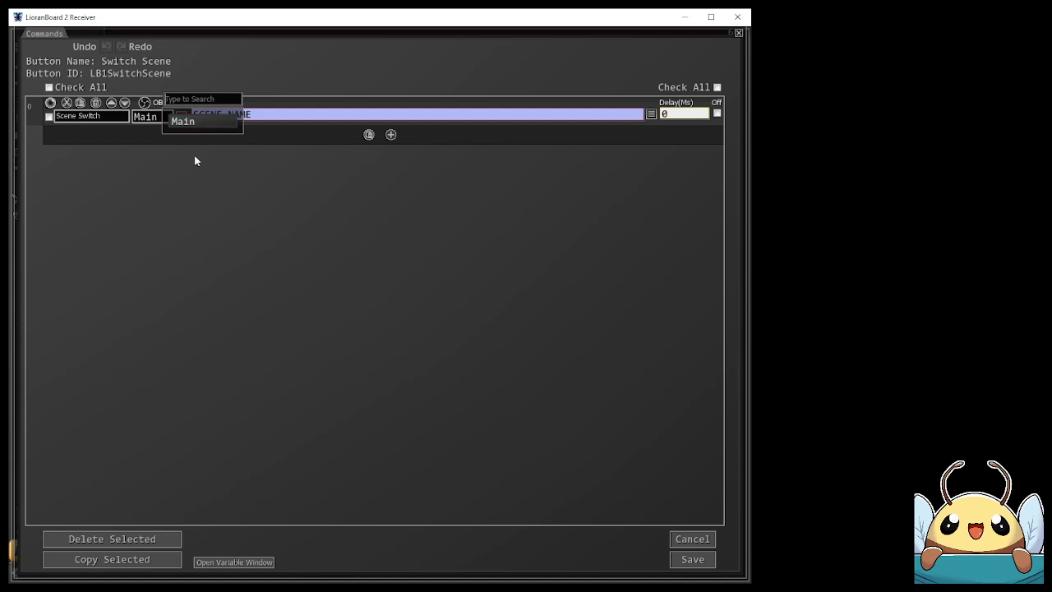
pyautogui.click(202, 120)
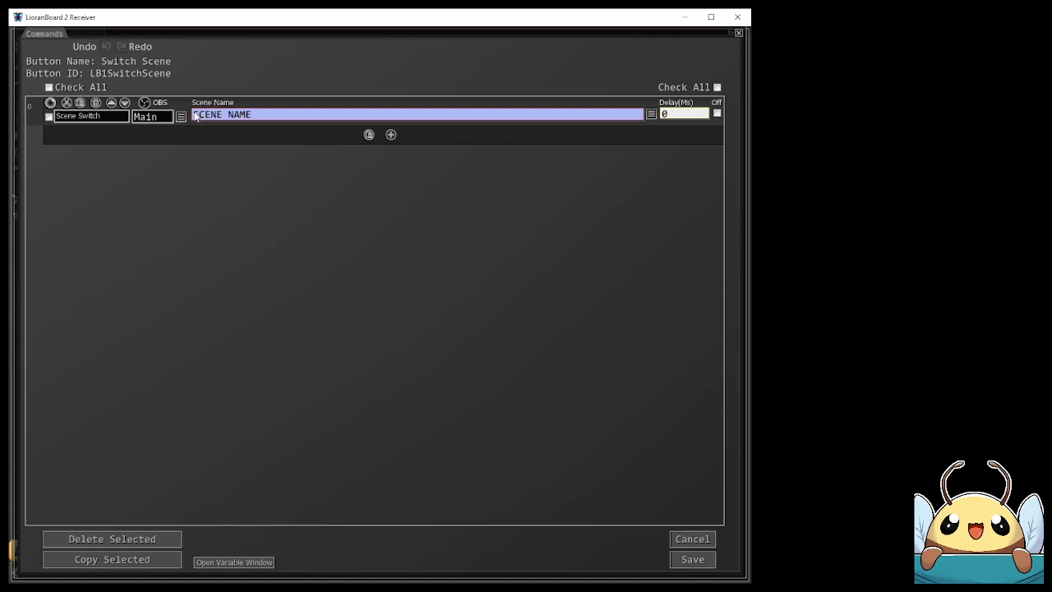
pyautogui.click(650, 114)
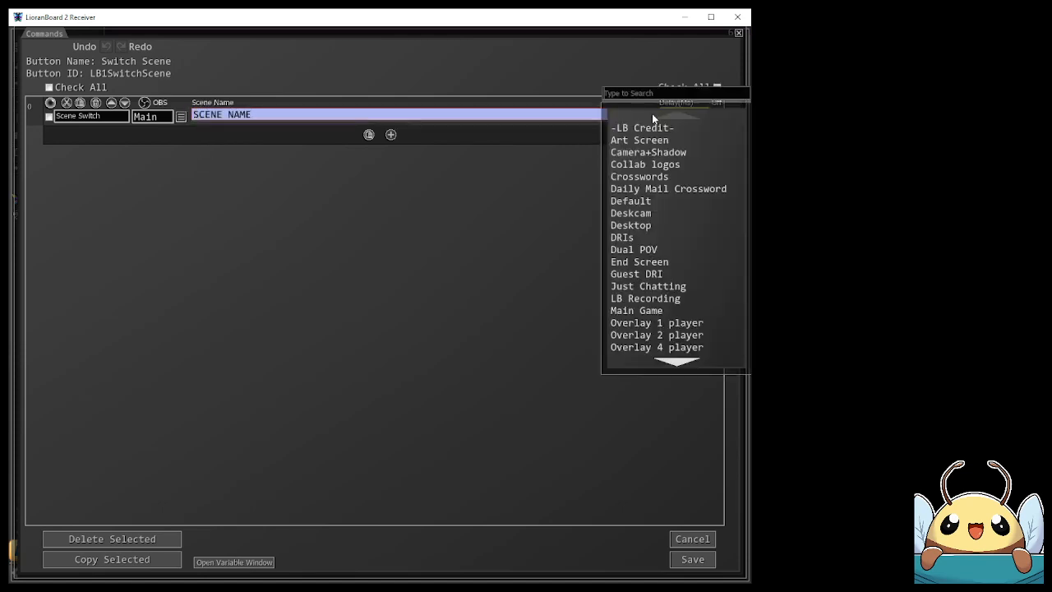
pyautogui.click(560, 152)
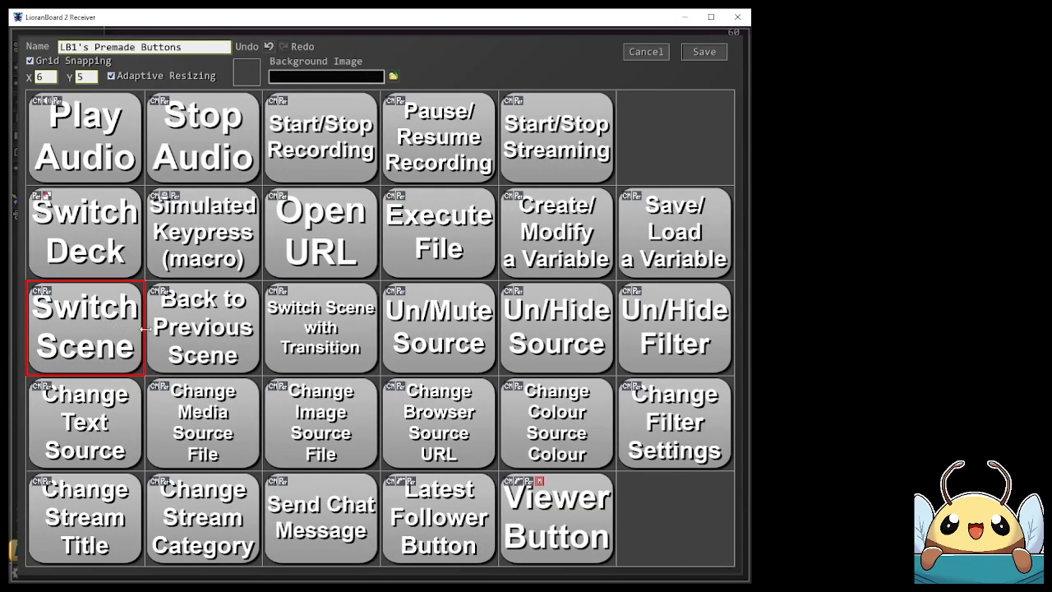
# - Examine the commands of the Back to Previous Scene and Switch Scene with Transition buttons without saving
pyautogui.doubleClick(207, 330)
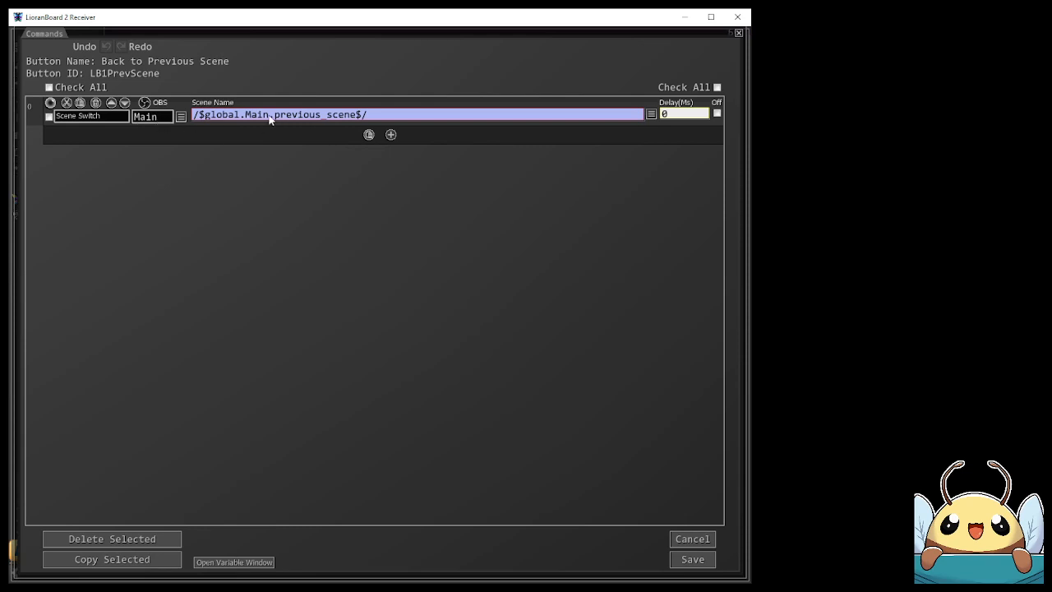
pyautogui.moveTo(269, 120); pyautogui.dragTo(242, 120)
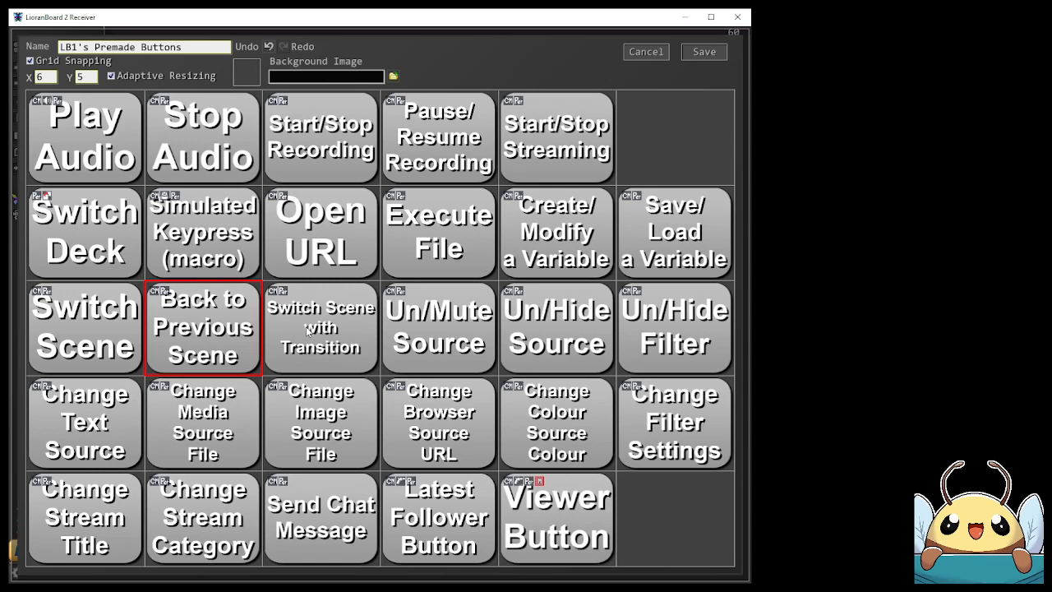
pyautogui.doubleClick(306, 327)
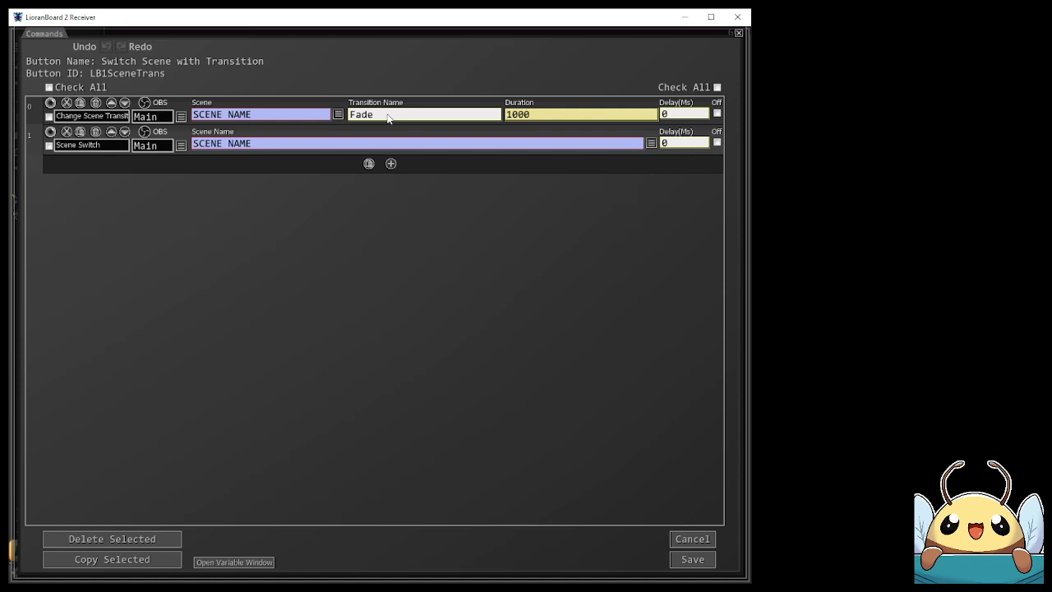
pyautogui.hotkey('alt', 'Tab')
pyautogui.hotkey('alt', 'Tab')
pyautogui.click(677, 536)
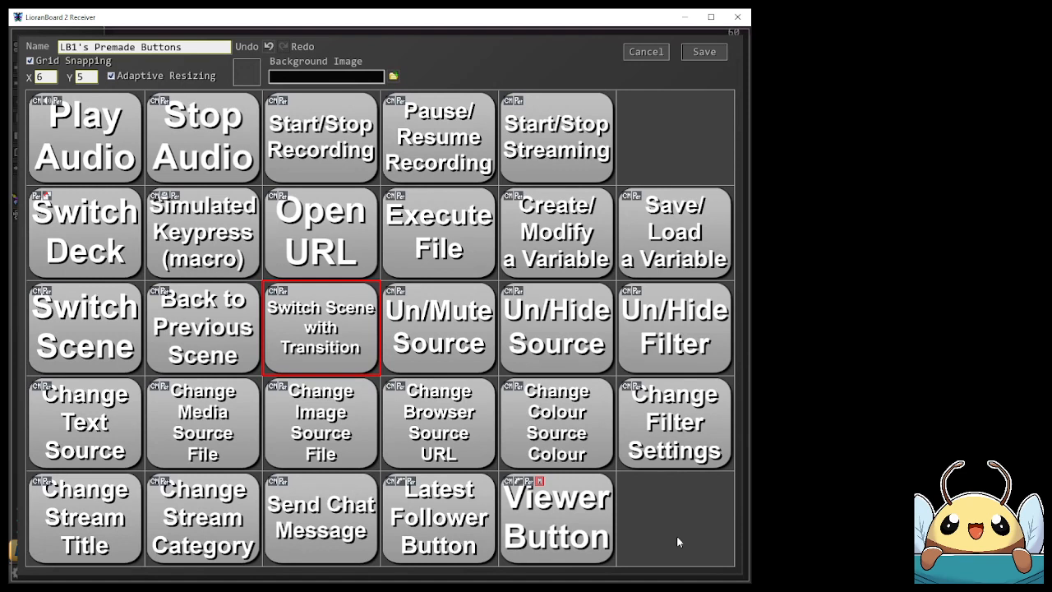
# - Examine the commands of the Un/Mute Source, Un/Hide Source and Un/Hide Filter buttons without saving
pyautogui.doubleClick(424, 345)
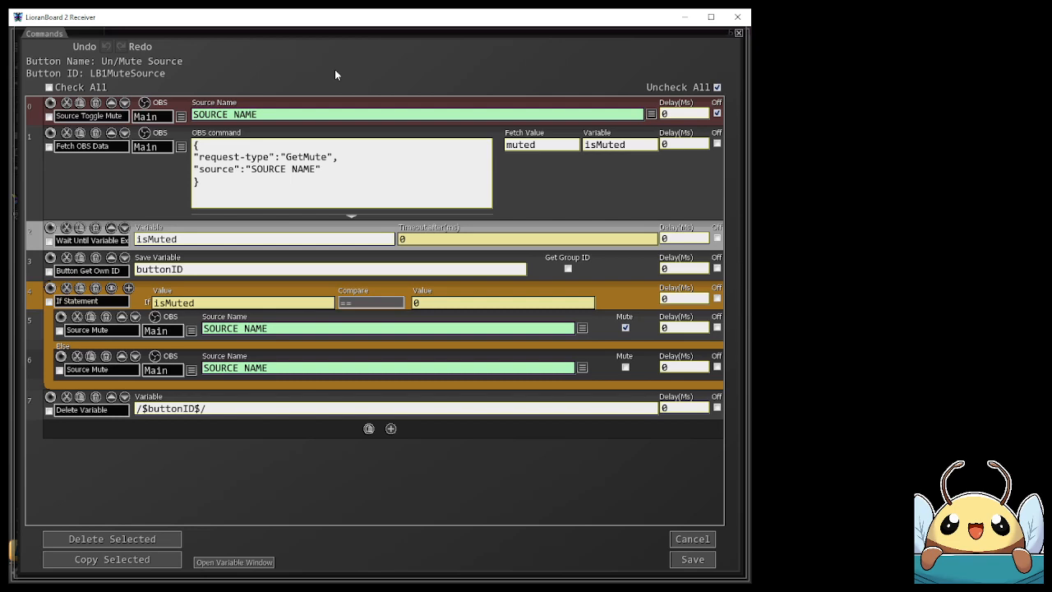
pyautogui.click(682, 538)
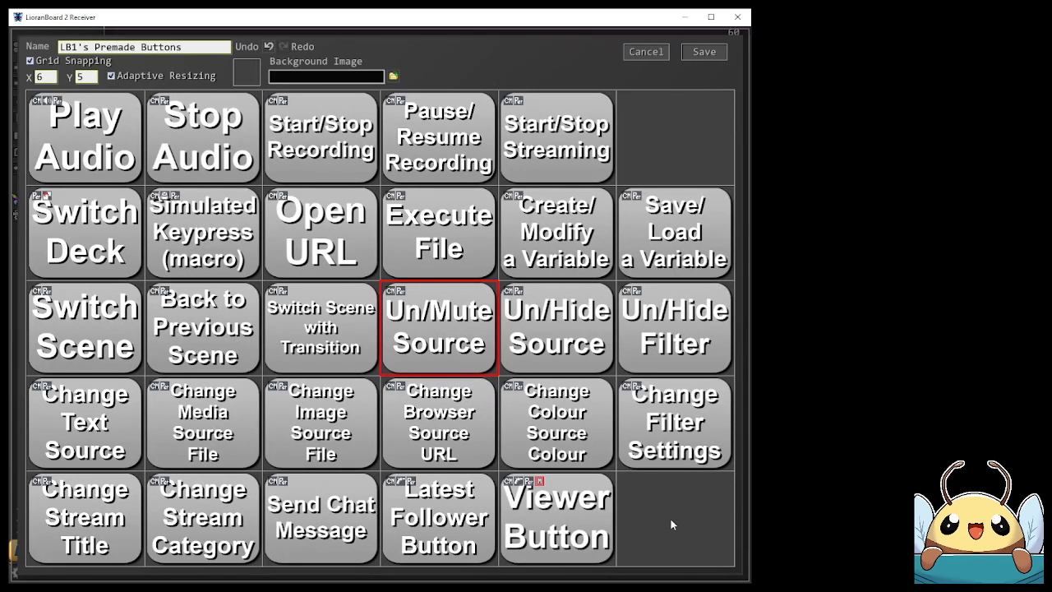
pyautogui.doubleClick(557, 354)
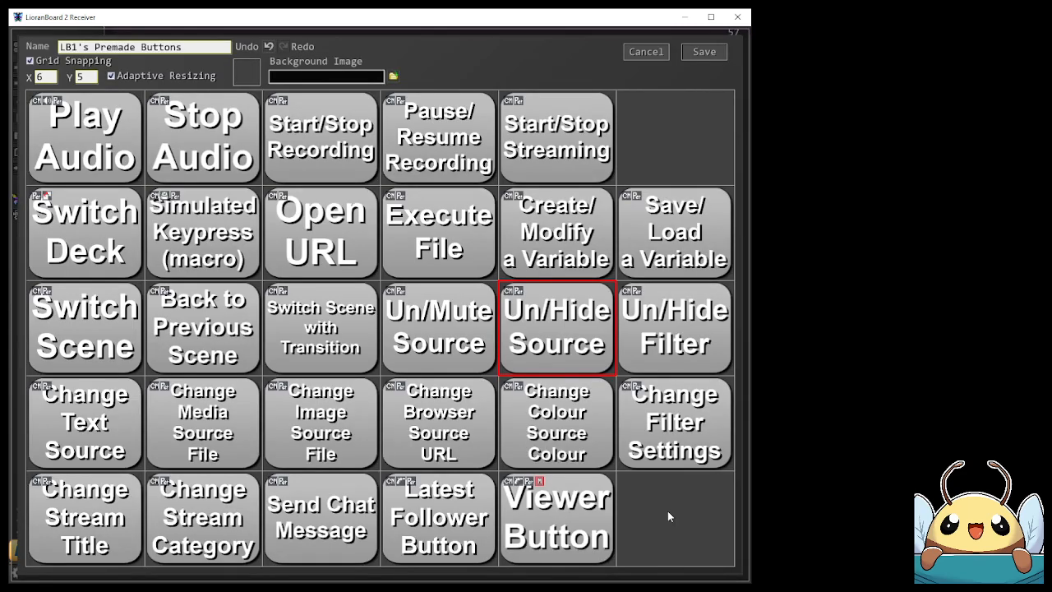
pyautogui.doubleClick(682, 328)
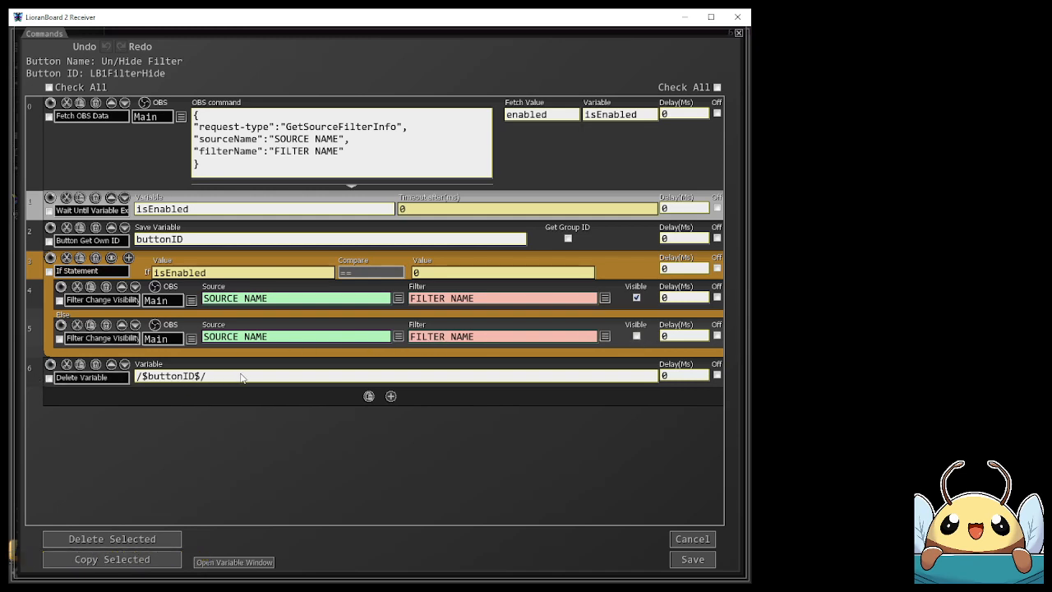
pyautogui.click(701, 536)
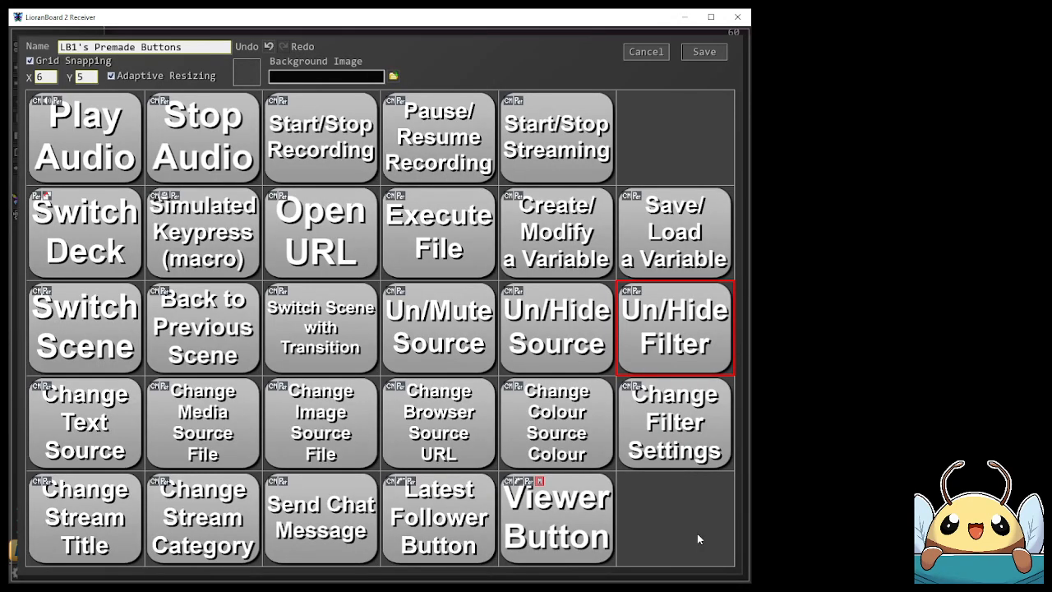
# - Try a reference to the variable var as the New Text of the Change Text Source button's command and discard the edit
pyautogui.doubleClick(48, 438)
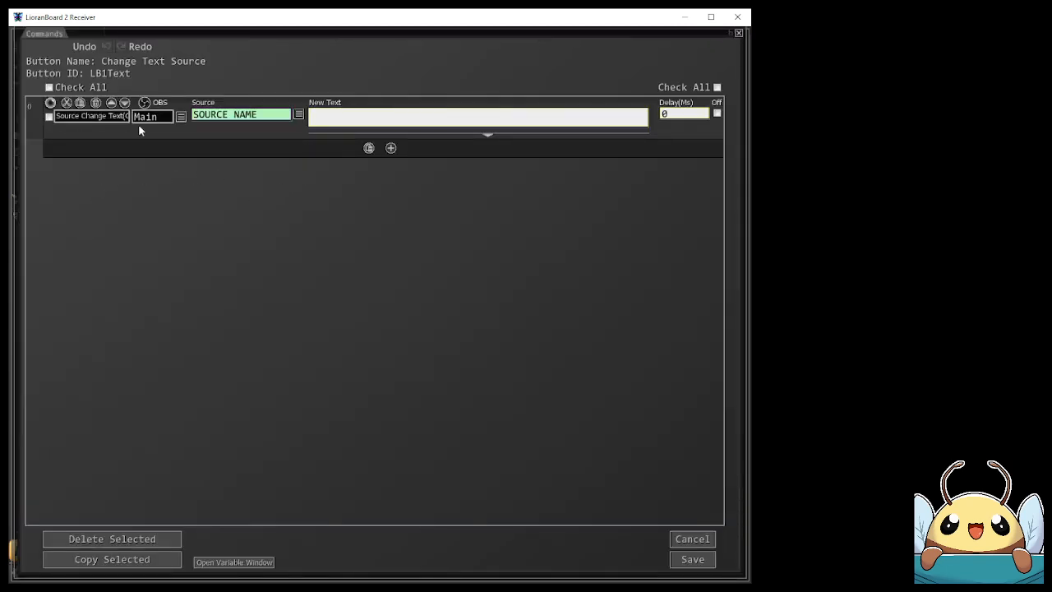
pyautogui.click(377, 121)
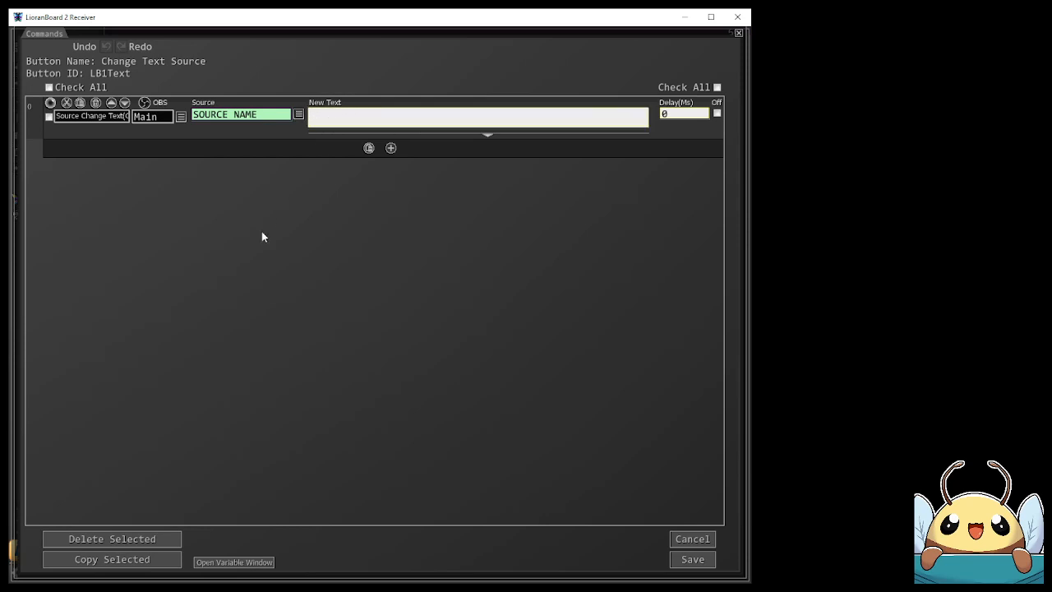
pyautogui.write('var$/')
pyautogui.press('Home')
pyautogui.write('/')
pyautogui.click(683, 537)
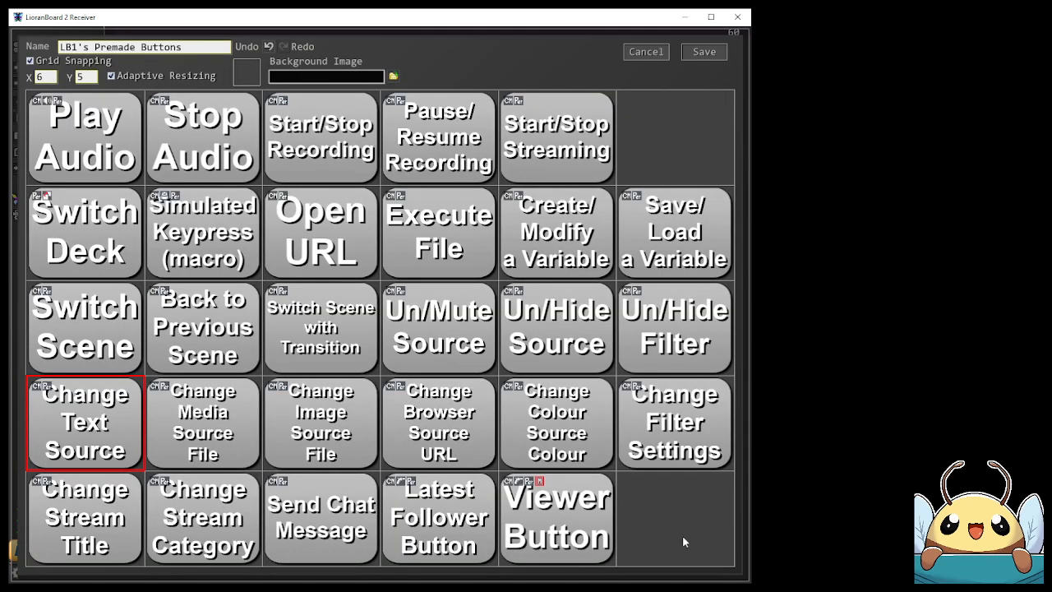
# - Examine the file path and URL settings of the Change Media Source File, Change Image Source File and Change Browser Source URL buttons without saving
pyautogui.doubleClick(202, 444)
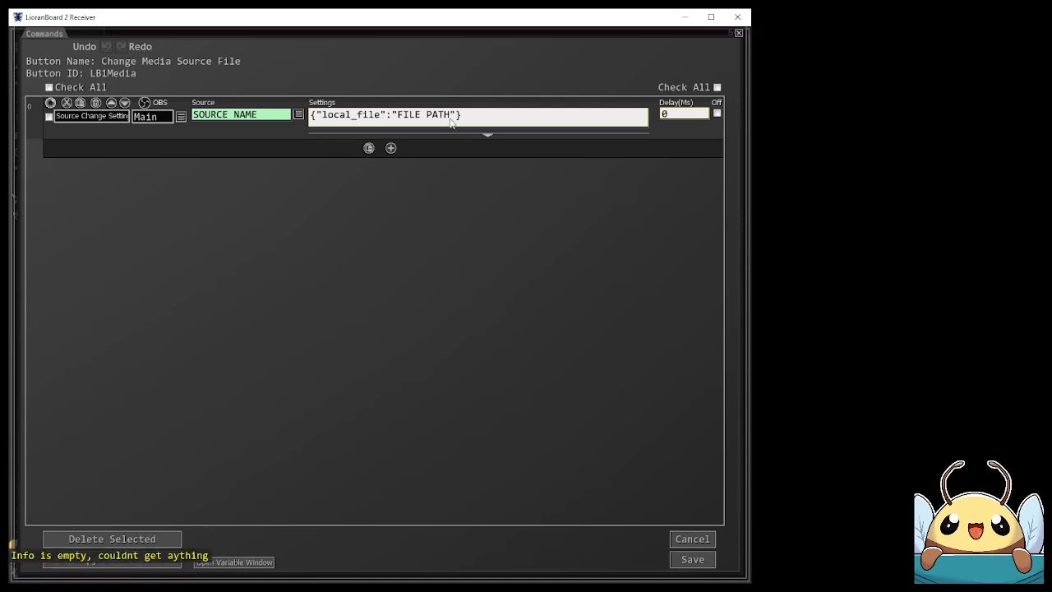
pyautogui.moveTo(451, 117); pyautogui.dragTo(398, 117)
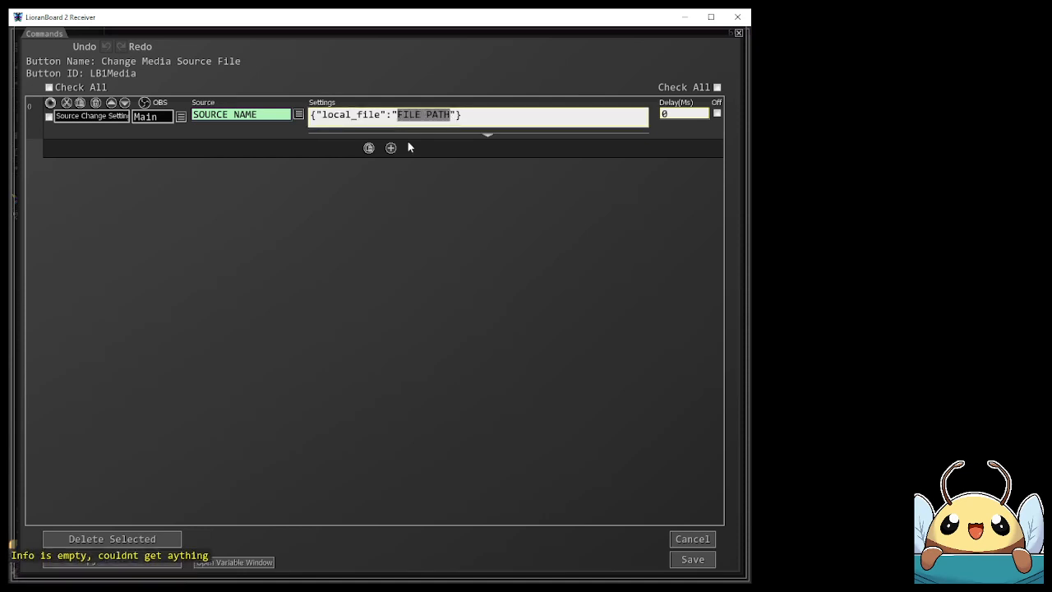
pyautogui.click(690, 538)
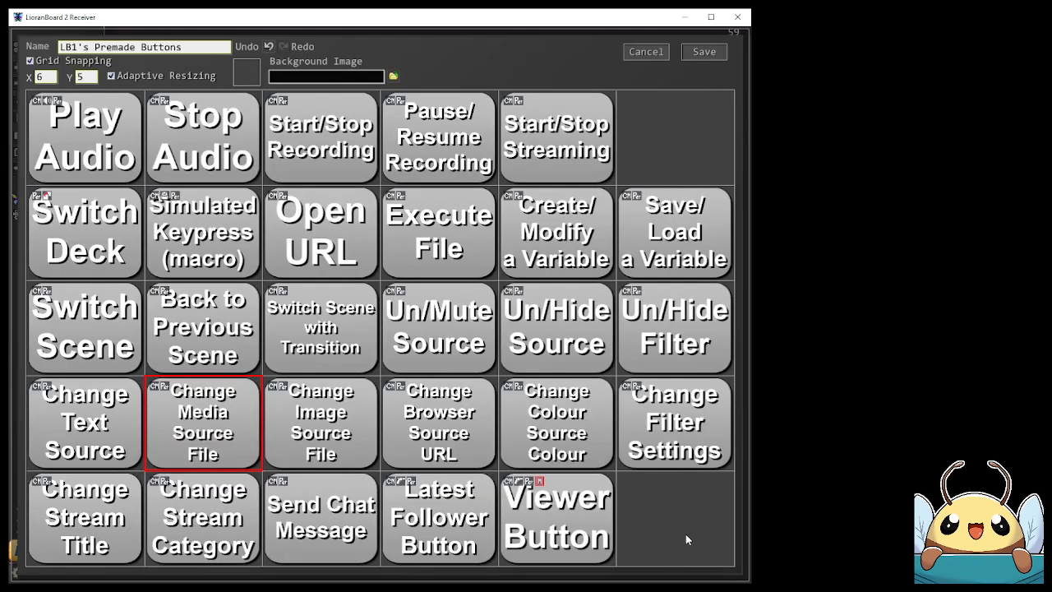
pyautogui.click(339, 457)
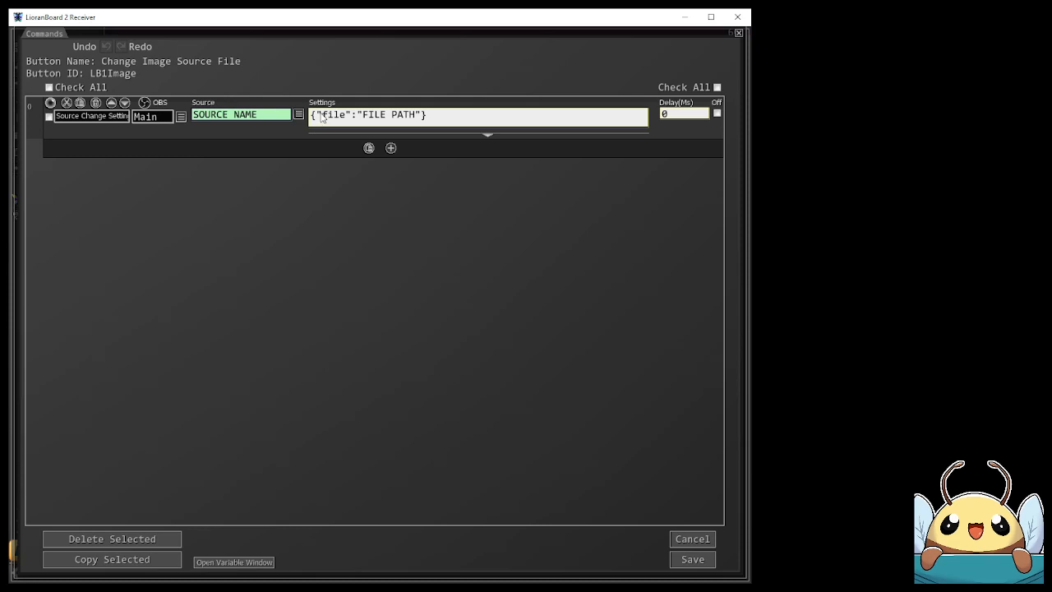
pyautogui.moveTo(322, 115); pyautogui.dragTo(416, 120)
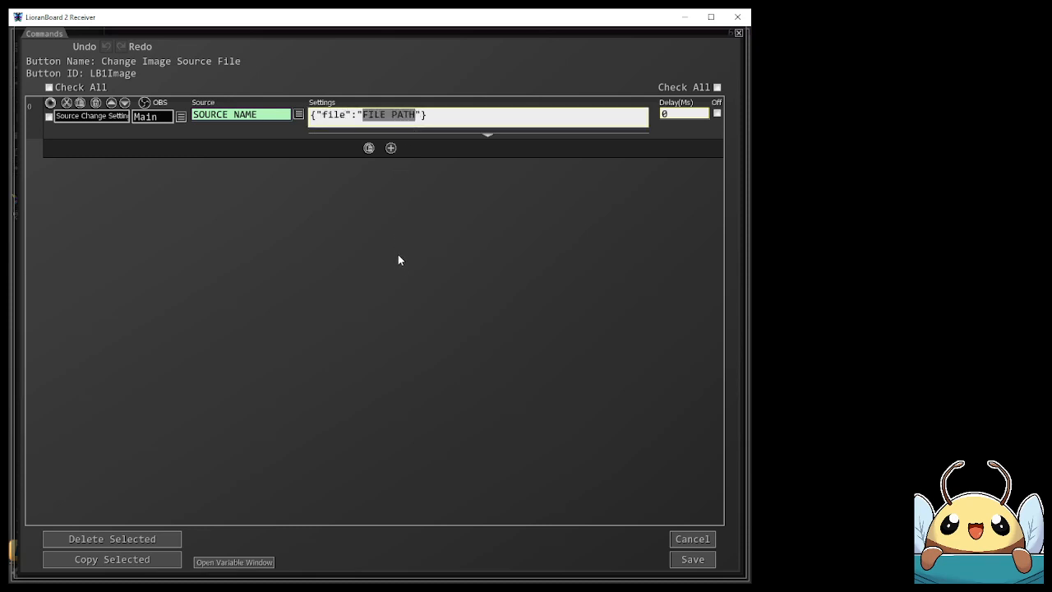
pyautogui.click(703, 540)
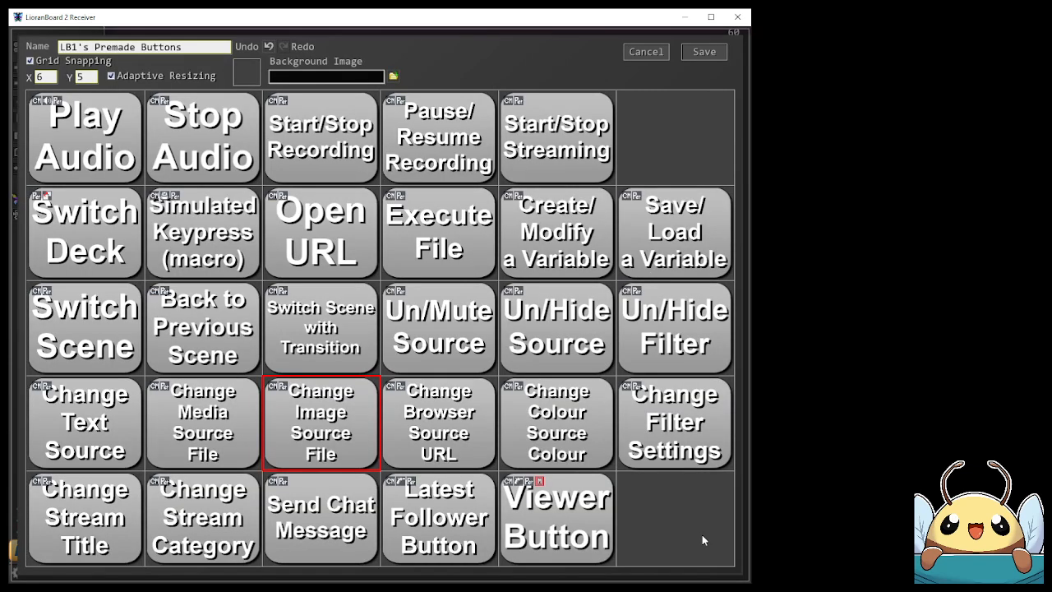
pyautogui.doubleClick(462, 444)
pyautogui.moveTo(321, 115); pyautogui.dragTo(439, 117)
pyautogui.doubleClick(491, 115)
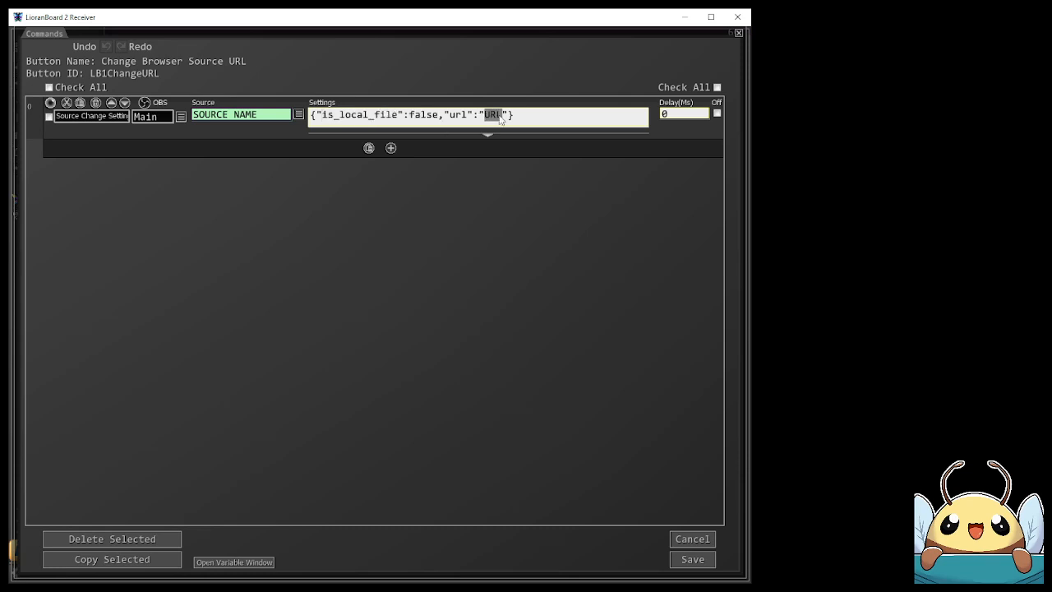
pyautogui.click(695, 539)
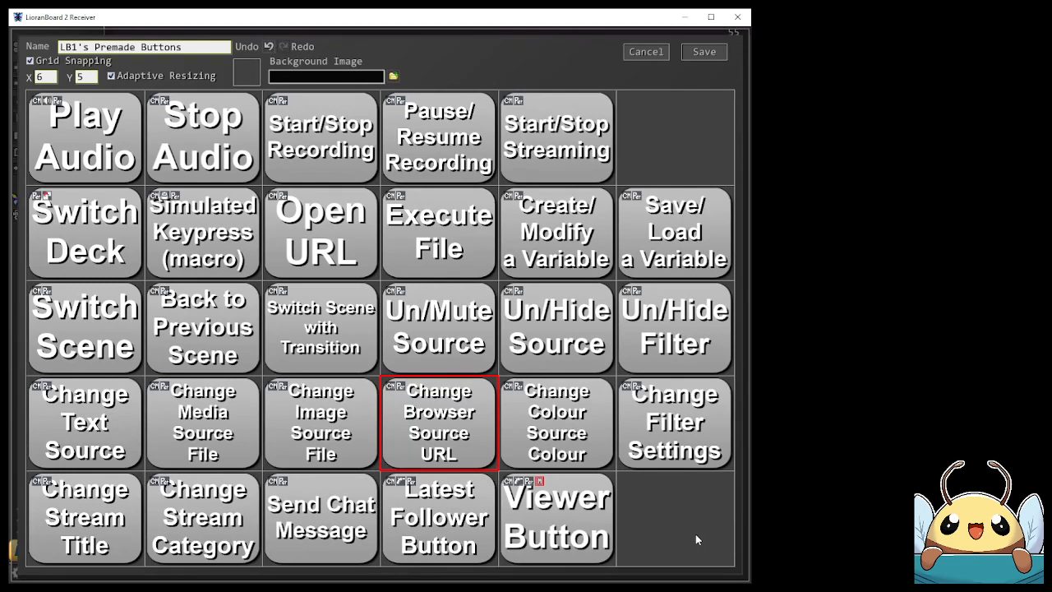
# - Open the Change Colour Source Colour button's commands and examine the hex strings of its colour and alpha variables
pyautogui.doubleClick(599, 451)
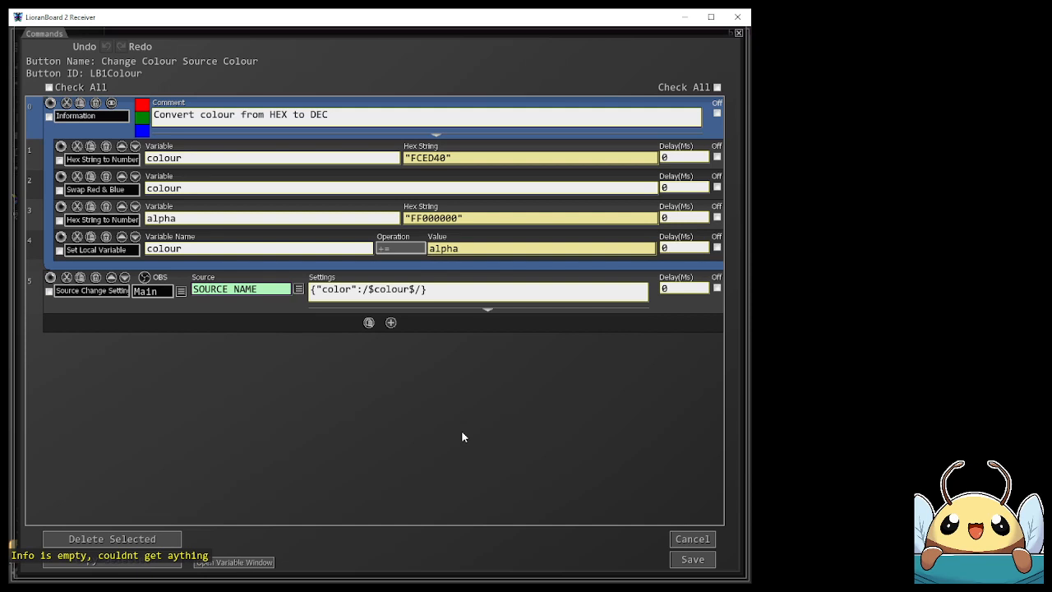
pyautogui.moveTo(408, 158); pyautogui.dragTo(447, 164)
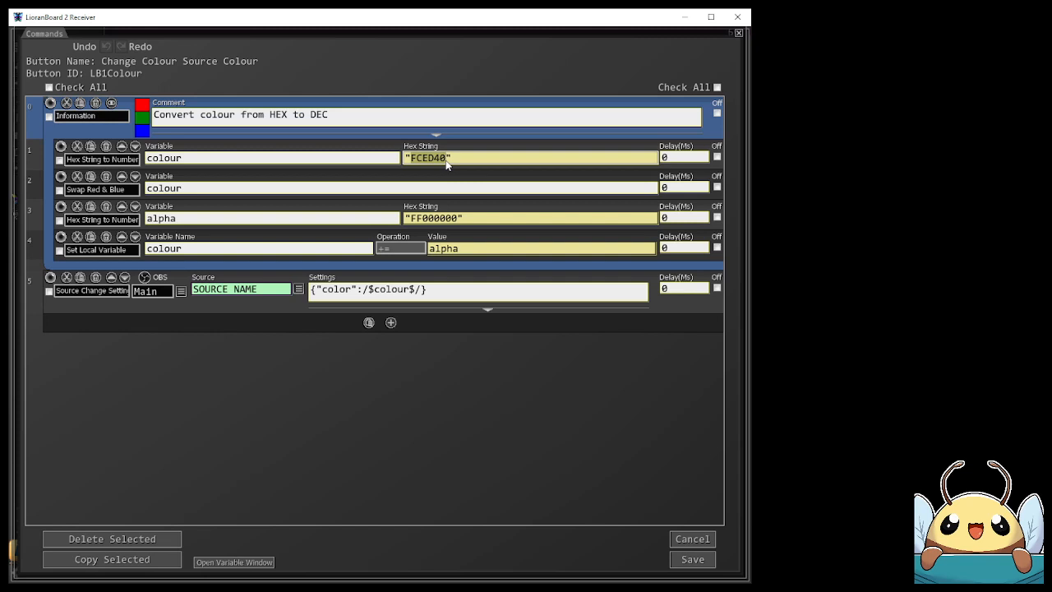
pyautogui.click(421, 161)
pyautogui.moveTo(434, 160)
pyautogui.mouseDown()
pyautogui.moveTo(422, 159)
pyautogui.moveTo(436, 164)
pyautogui.mouseUp()
pyautogui.moveTo(409, 218); pyautogui.dragTo(422, 222)
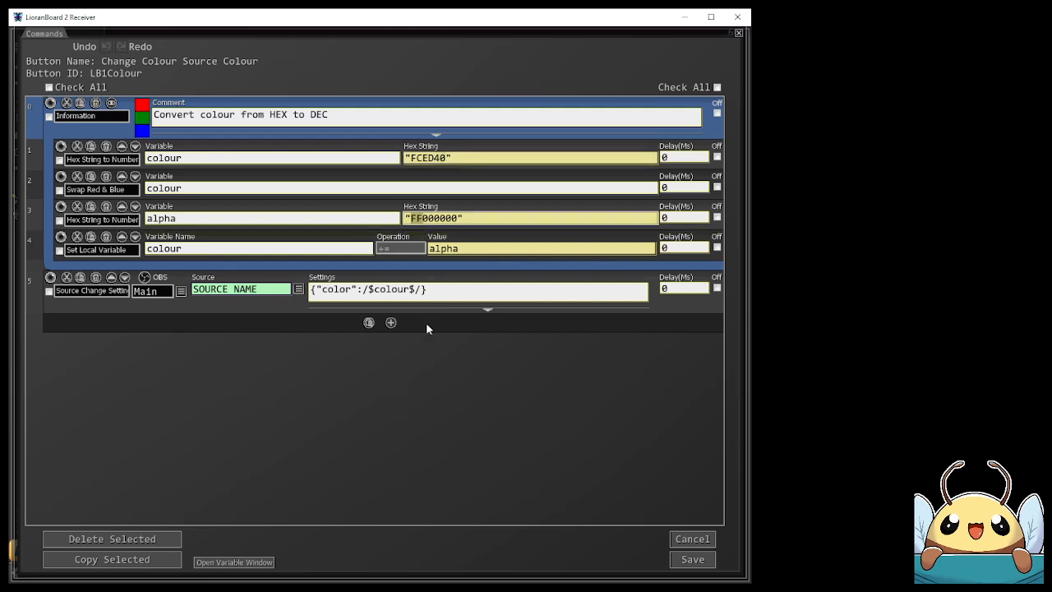
pyautogui.click(427, 386)
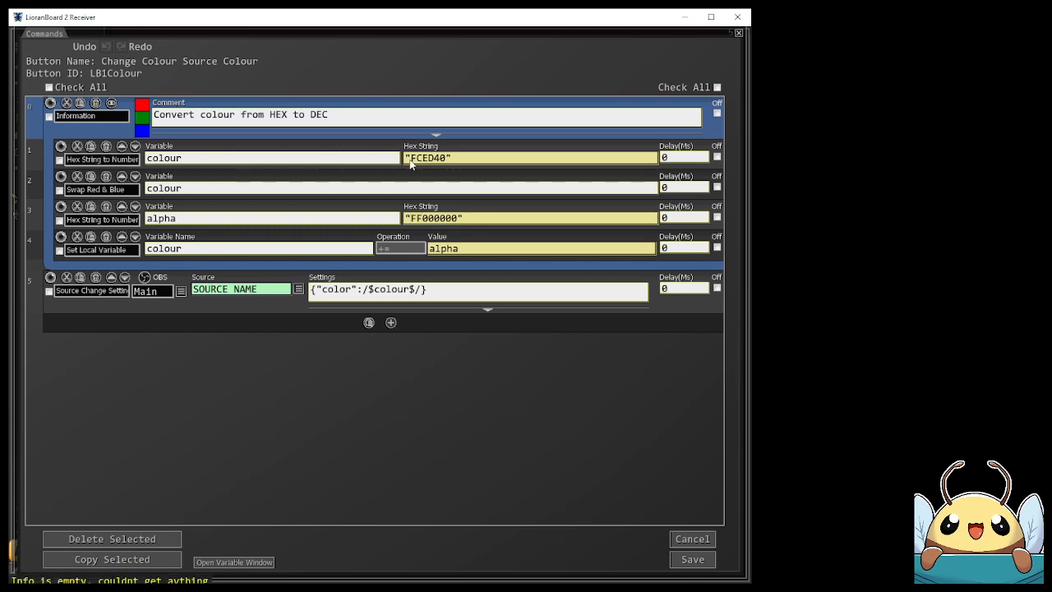
pyautogui.moveTo(410, 160); pyautogui.dragTo(449, 162)
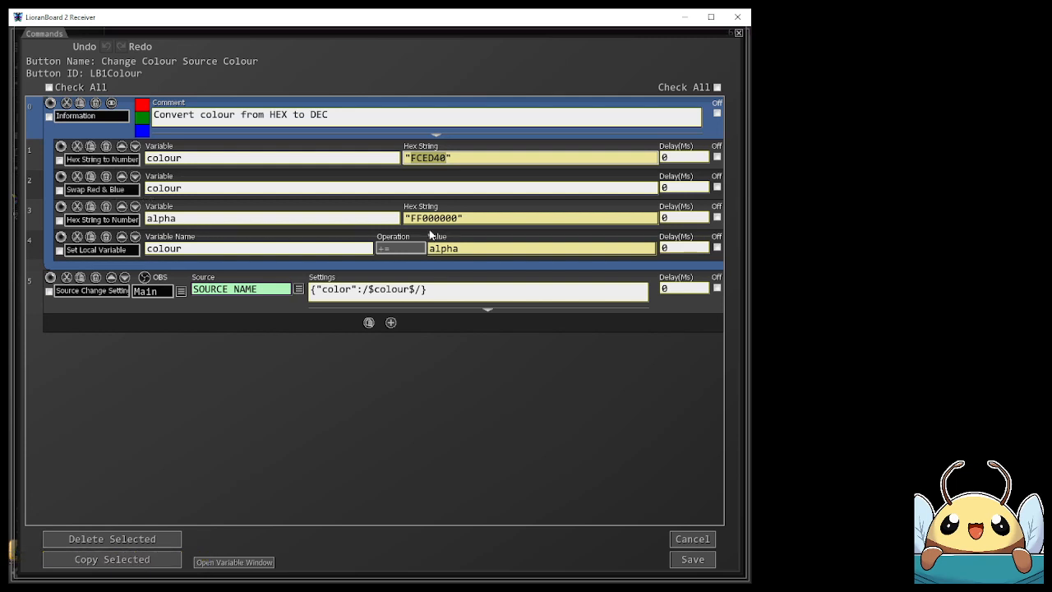
pyautogui.moveTo(409, 223)
pyautogui.mouseDown()
pyautogui.moveTo(460, 225)
pyautogui.moveTo(414, 225)
pyautogui.mouseUp()
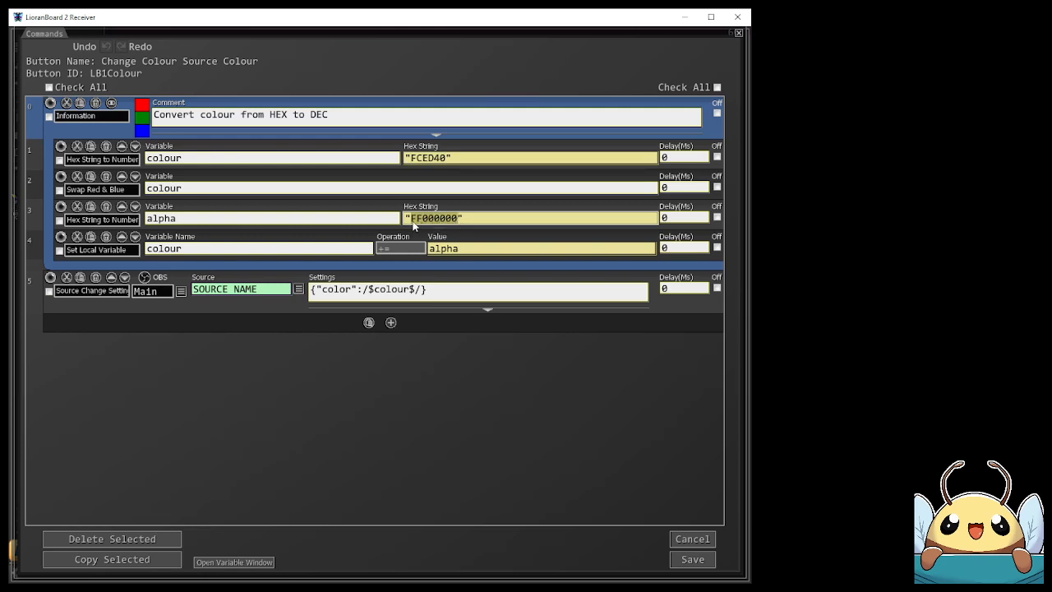
# - Examine how the Set Local Variable command combines colour and alpha for the source's color setting, and close the button's commands
pyautogui.click(327, 251)
pyautogui.click(465, 250)
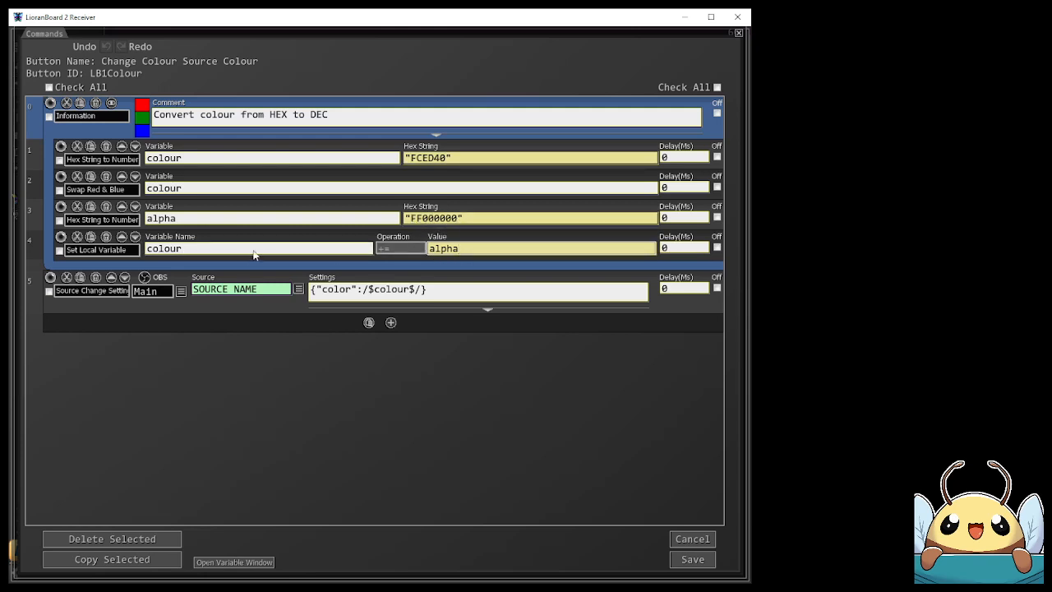
pyautogui.moveTo(194, 254); pyautogui.dragTo(70, 297)
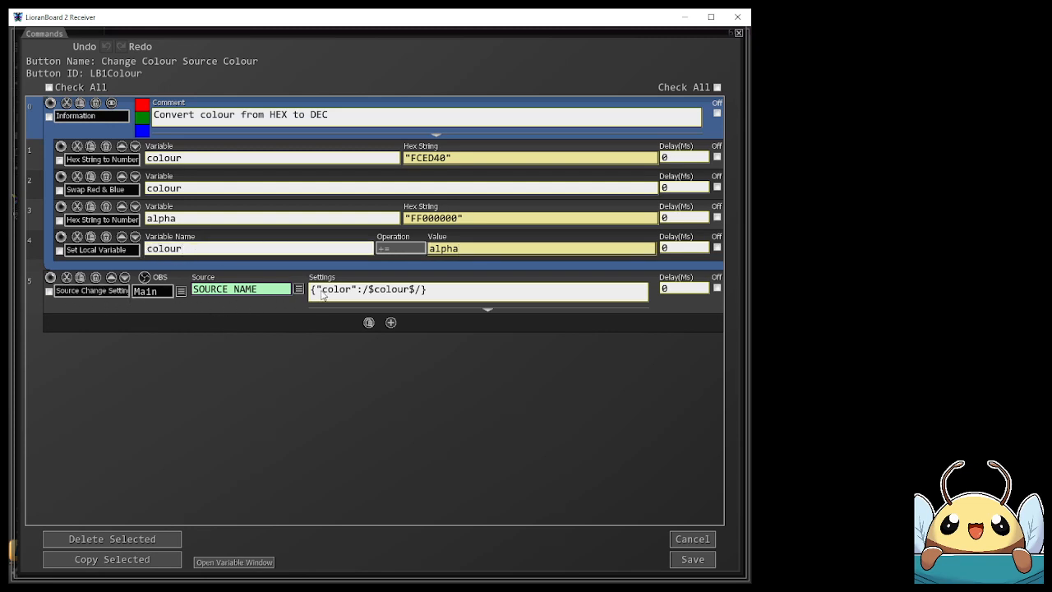
pyautogui.moveTo(322, 290); pyautogui.dragTo(421, 292)
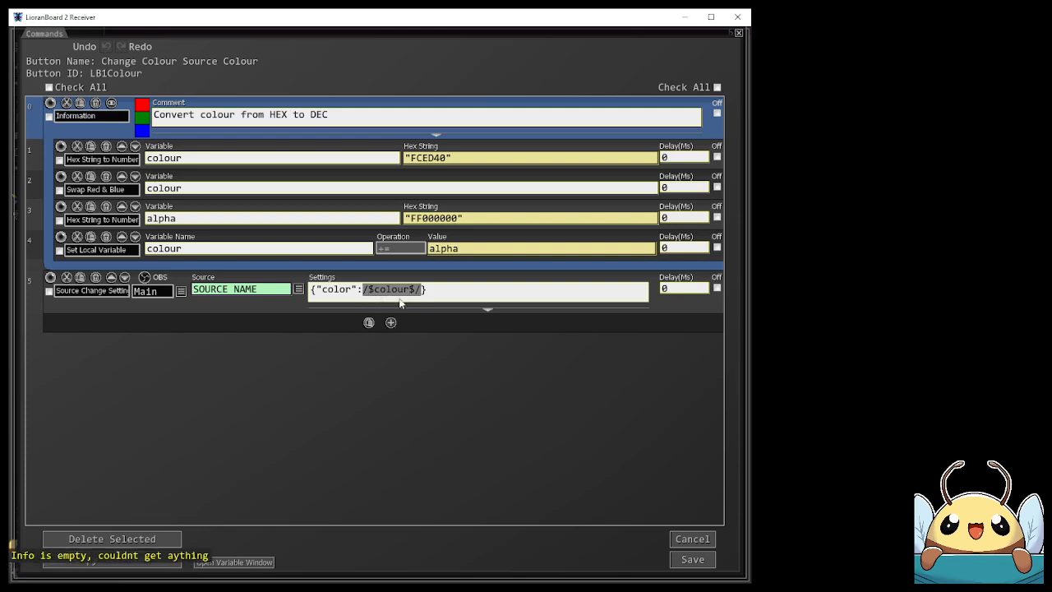
pyautogui.press('End')
pyautogui.click(692, 559)
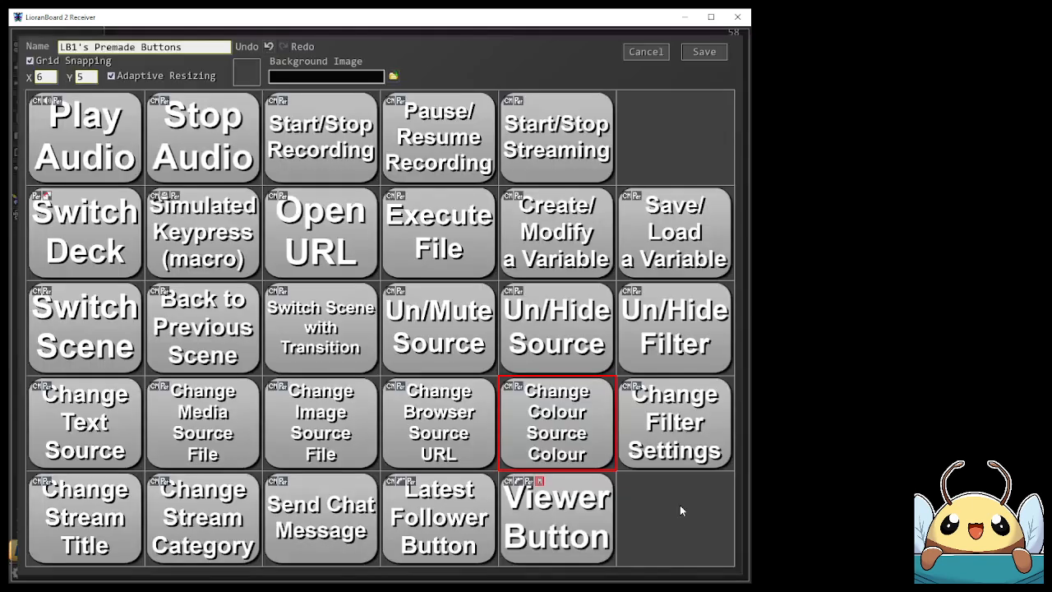
# - Paste a Fetch OBS Data command with a GetSourceFilterInfo request below the Change Filter Settings button's command and close its commands
pyautogui.doubleClick(687, 448)
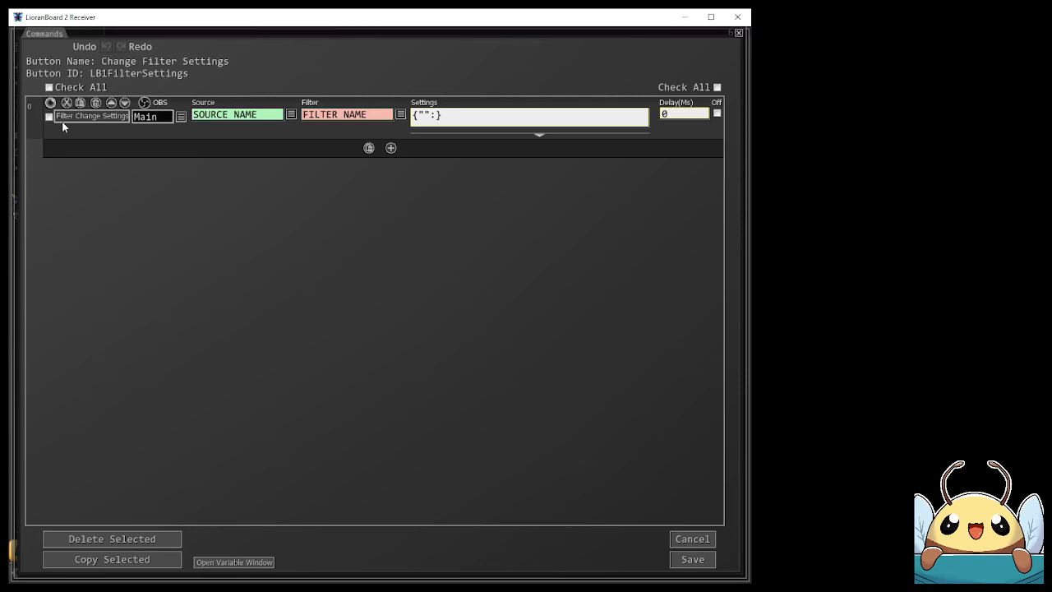
pyautogui.click(423, 116)
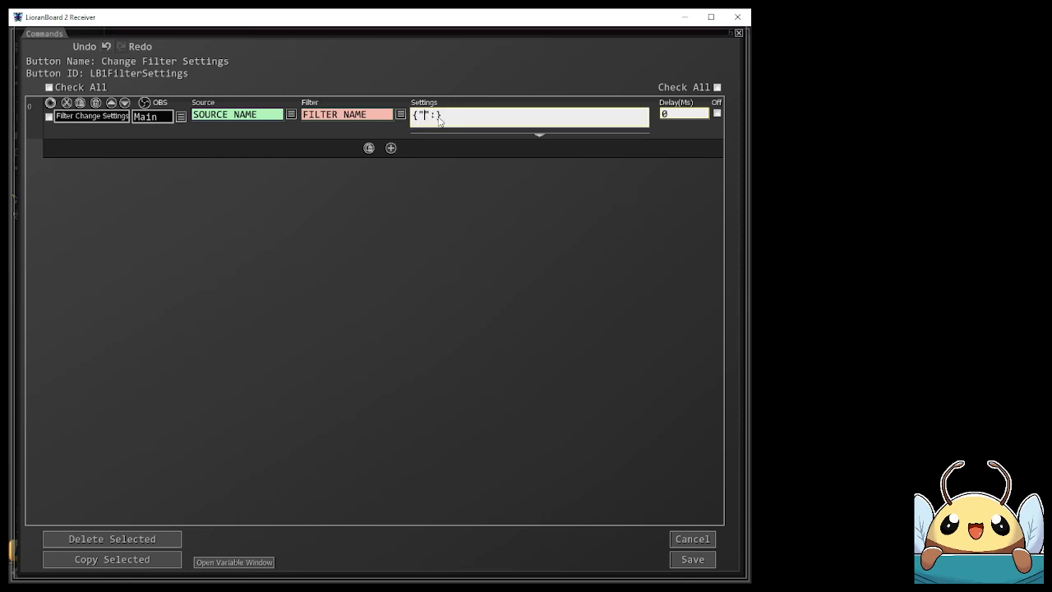
pyautogui.click(437, 117)
pyautogui.click(369, 148)
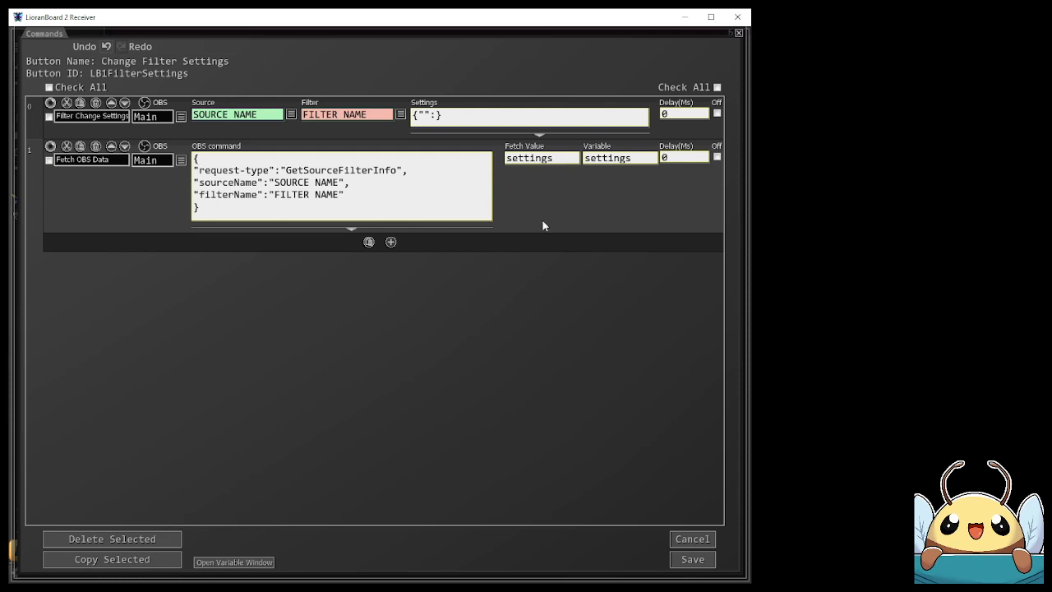
pyautogui.click(423, 117)
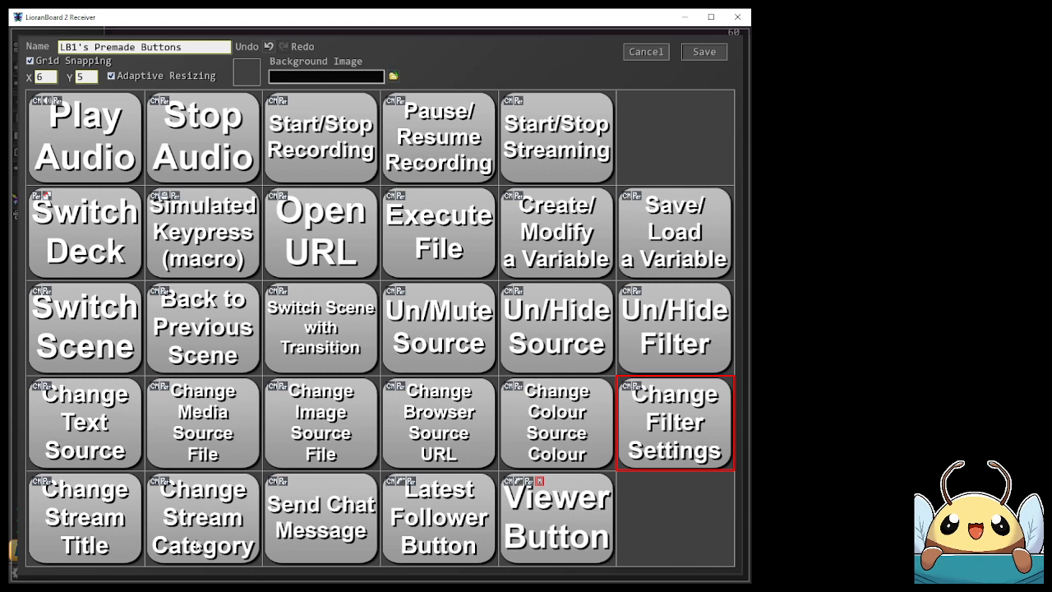
# - Examine the Change Stream Title button's channel name, login name, title, game and language values, and close its commands
pyautogui.doubleClick(117, 540)
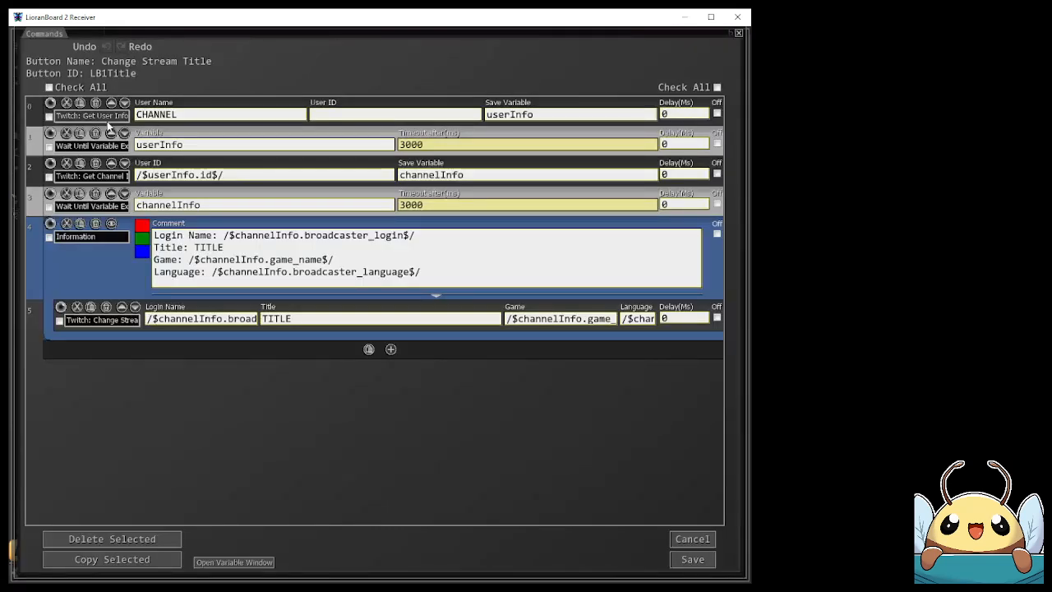
pyautogui.doubleClick(173, 118)
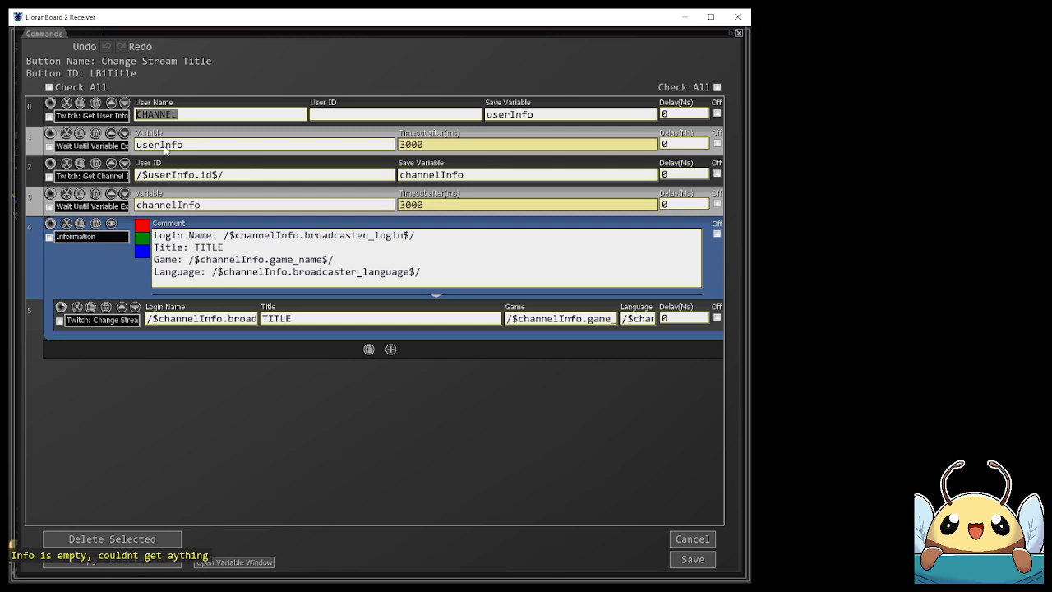
pyautogui.click(179, 399)
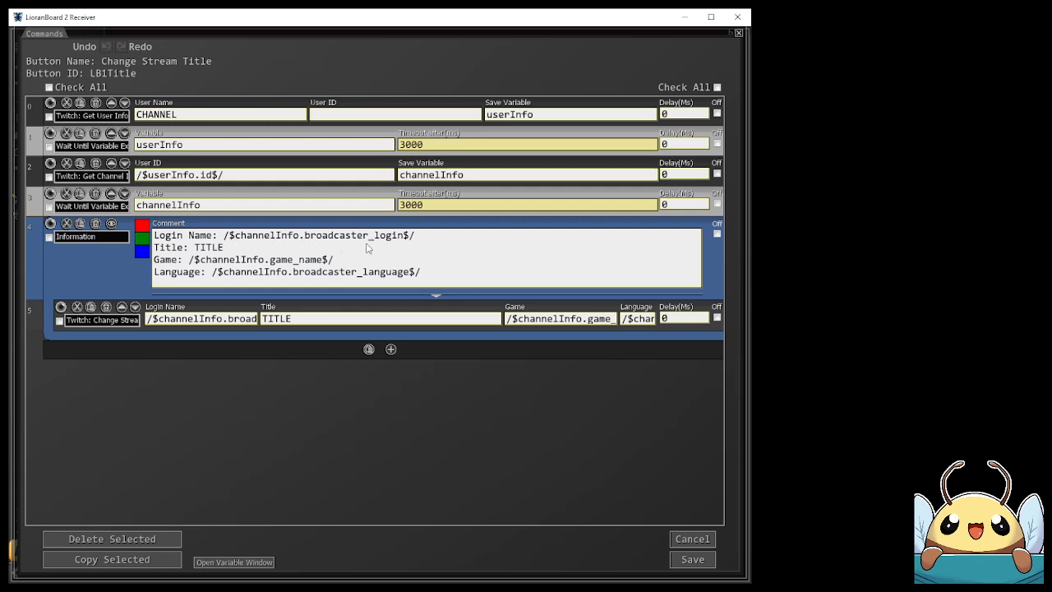
pyautogui.moveTo(224, 236); pyautogui.dragTo(421, 239)
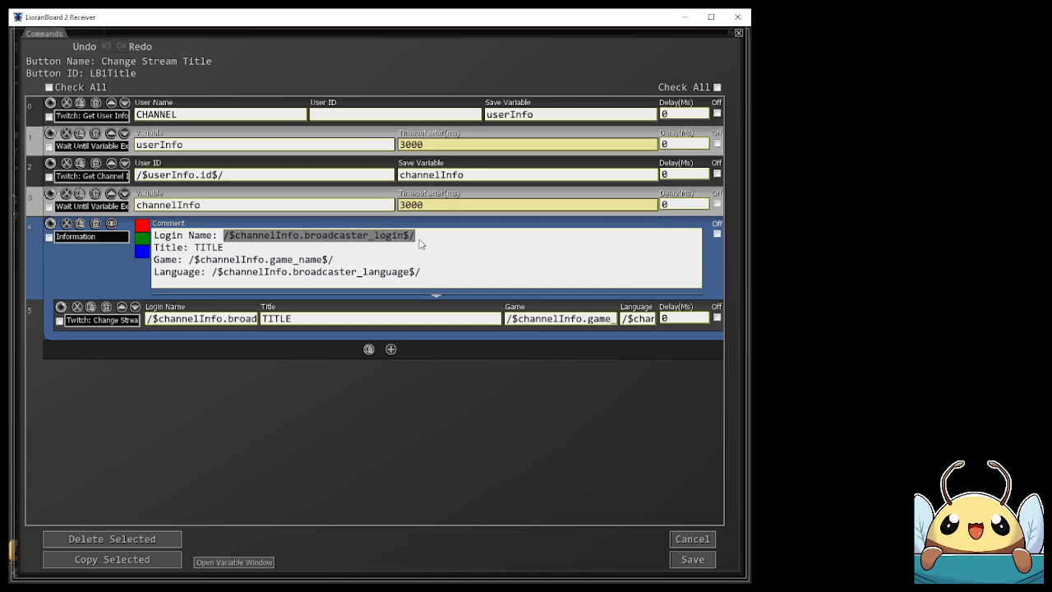
pyautogui.moveTo(196, 249); pyautogui.dragTo(224, 250)
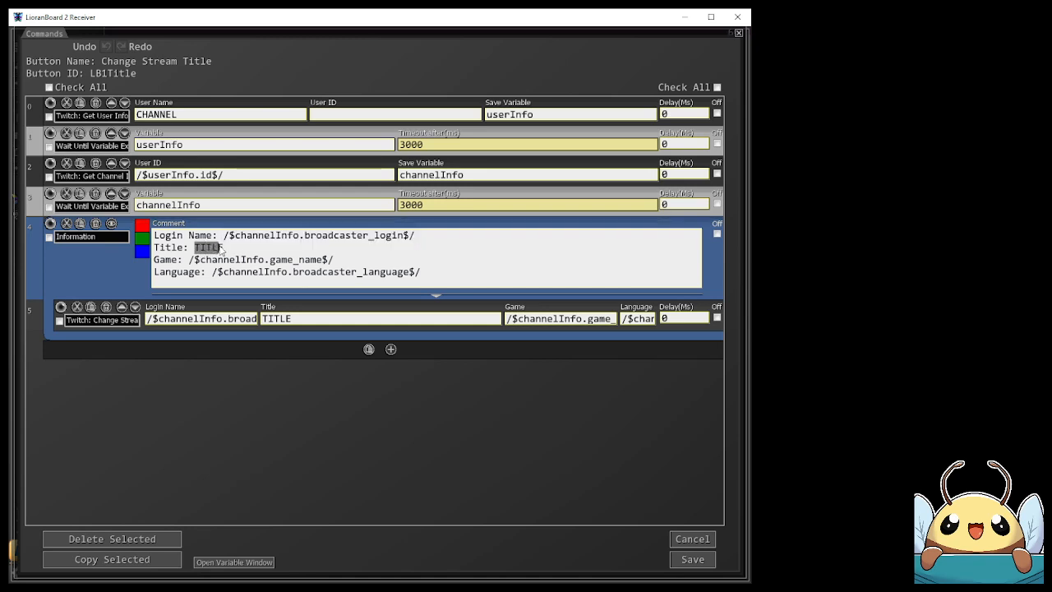
pyautogui.moveTo(298, 319); pyautogui.dragTo(257, 325)
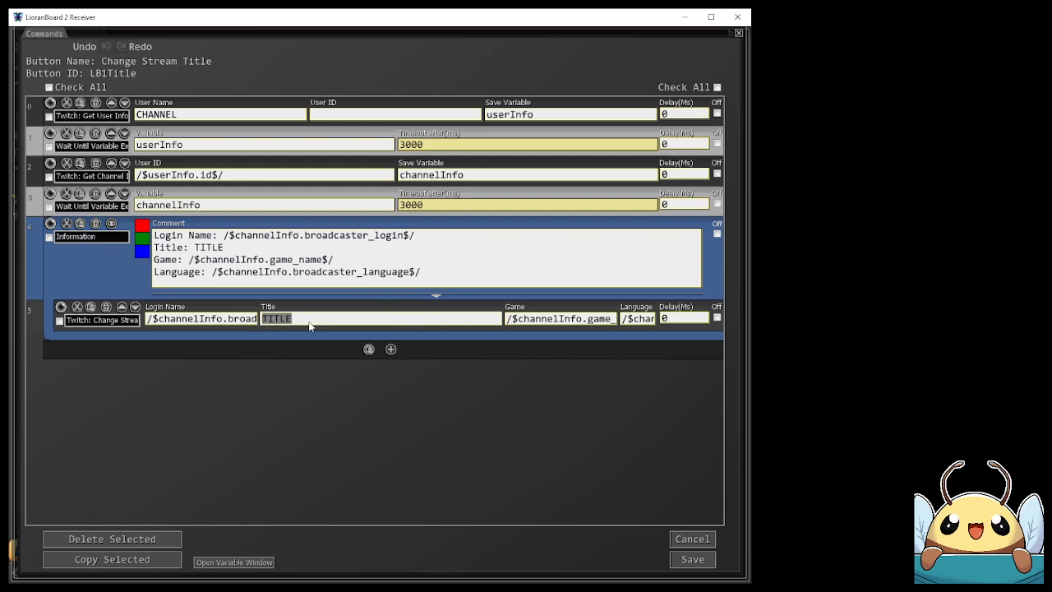
pyautogui.moveTo(189, 259); pyautogui.dragTo(337, 261)
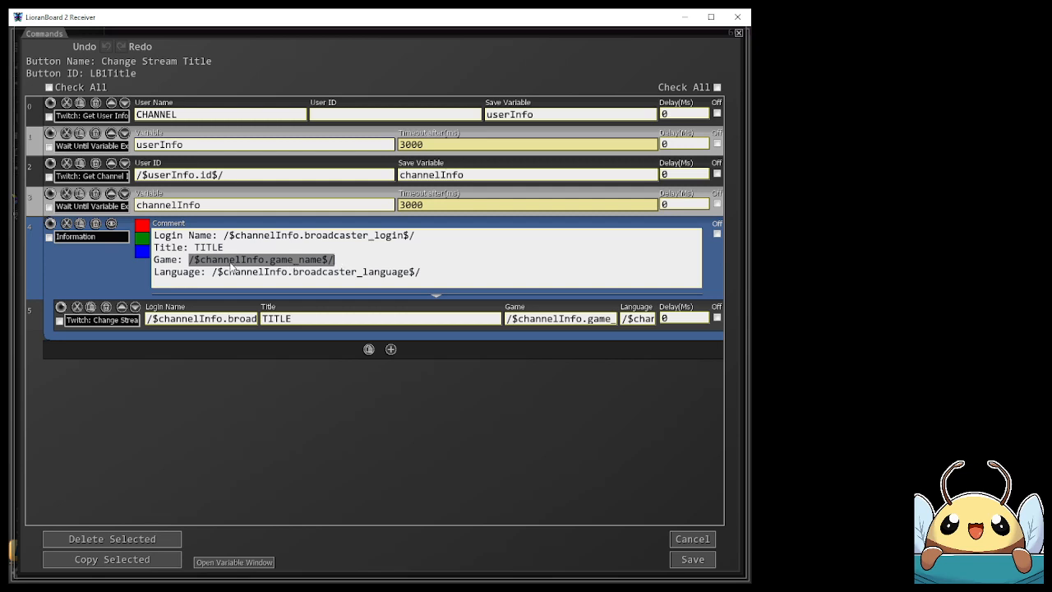
pyautogui.moveTo(213, 273); pyautogui.dragTo(428, 277)
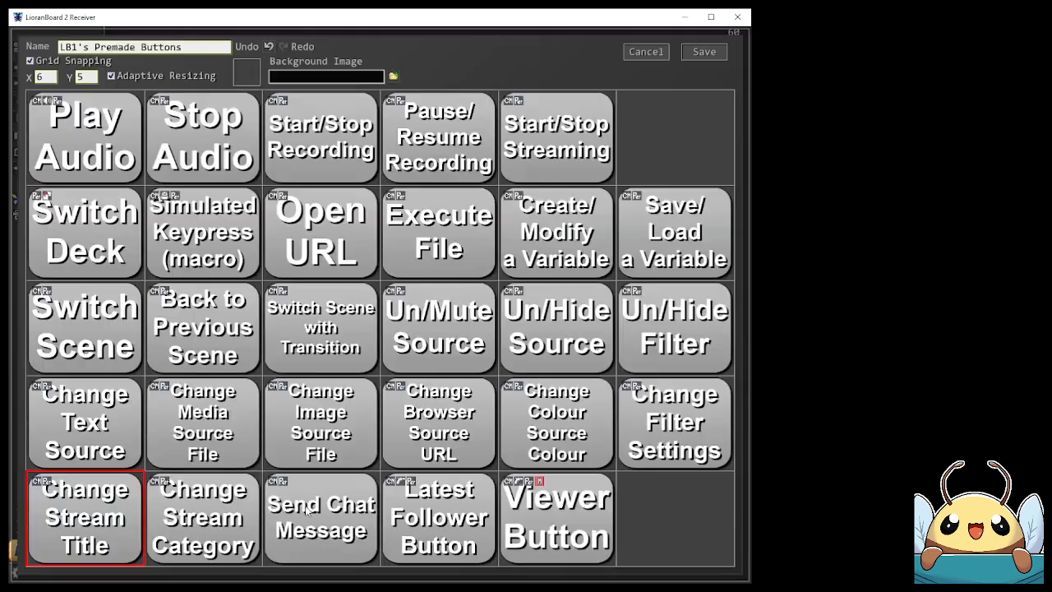
# - Open the Change Stream Category button's commands, examine the title and game values, and close the commands
pyautogui.doubleClick(234, 531)
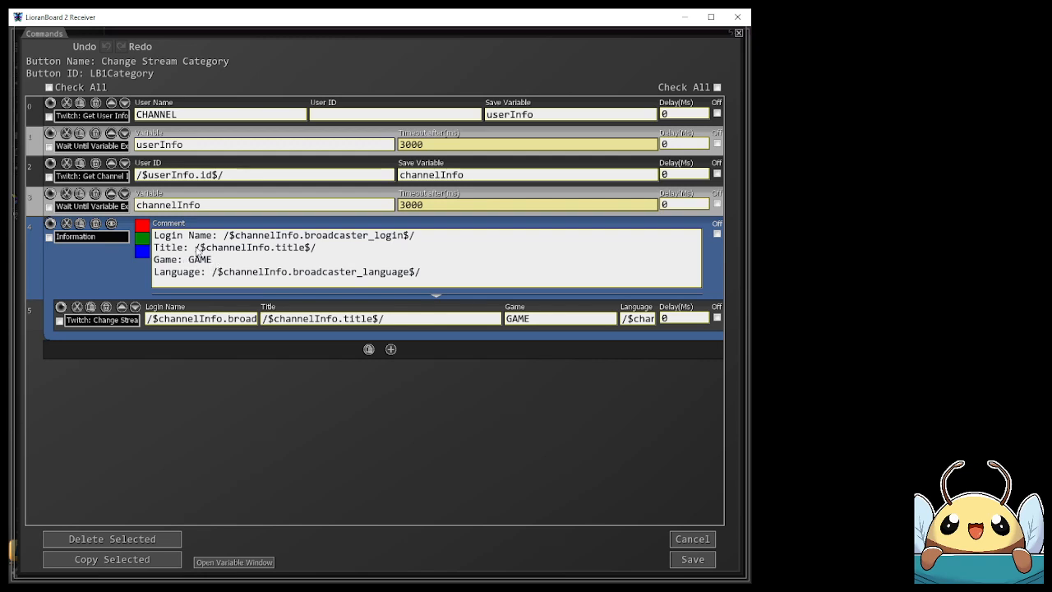
pyautogui.moveTo(194, 247); pyautogui.dragTo(317, 250)
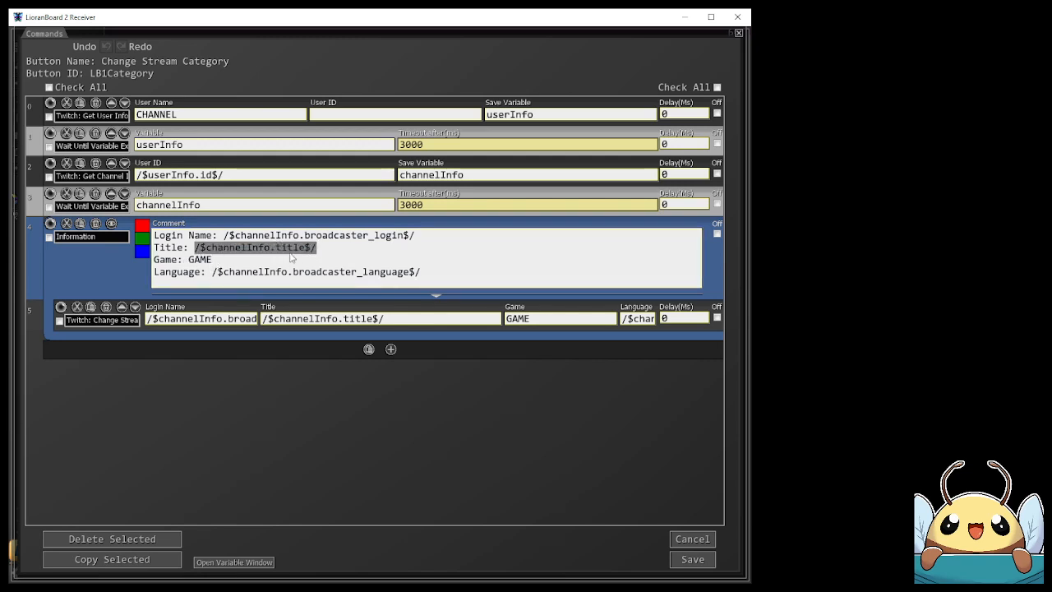
pyautogui.click(534, 321)
pyautogui.moveTo(534, 321); pyautogui.dragTo(505, 321)
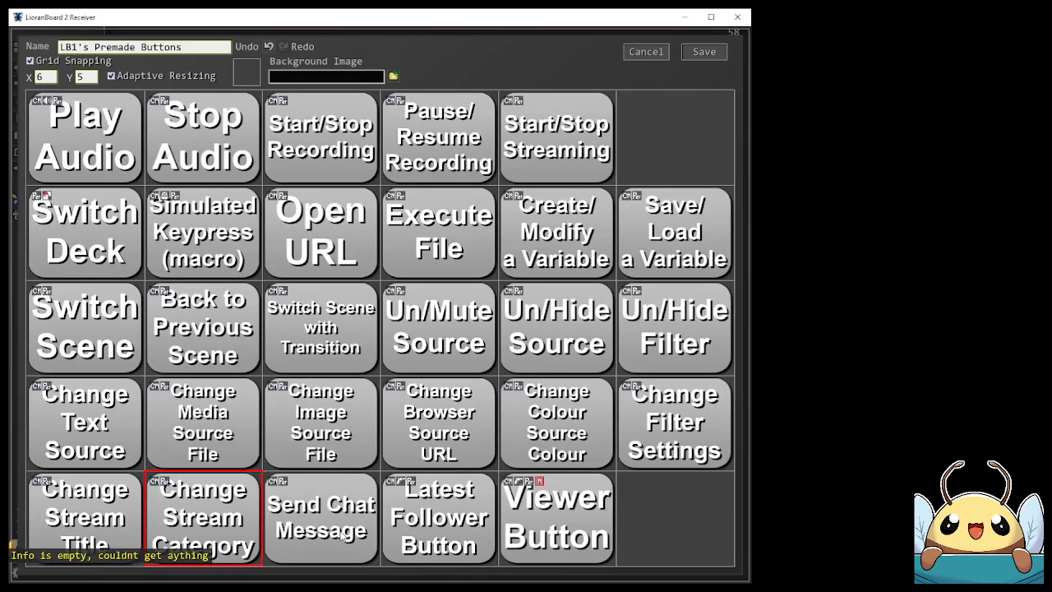
# - Open the Send Chat Message button's commands, examine the message and channel name fields, and close the commands
pyautogui.doubleClick(338, 534)
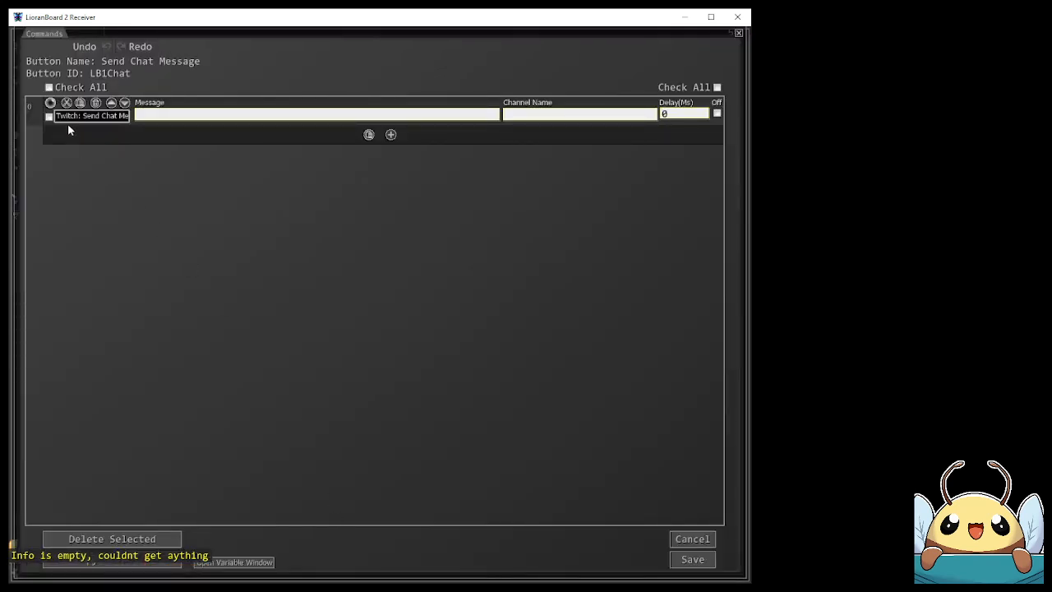
pyautogui.click(137, 116)
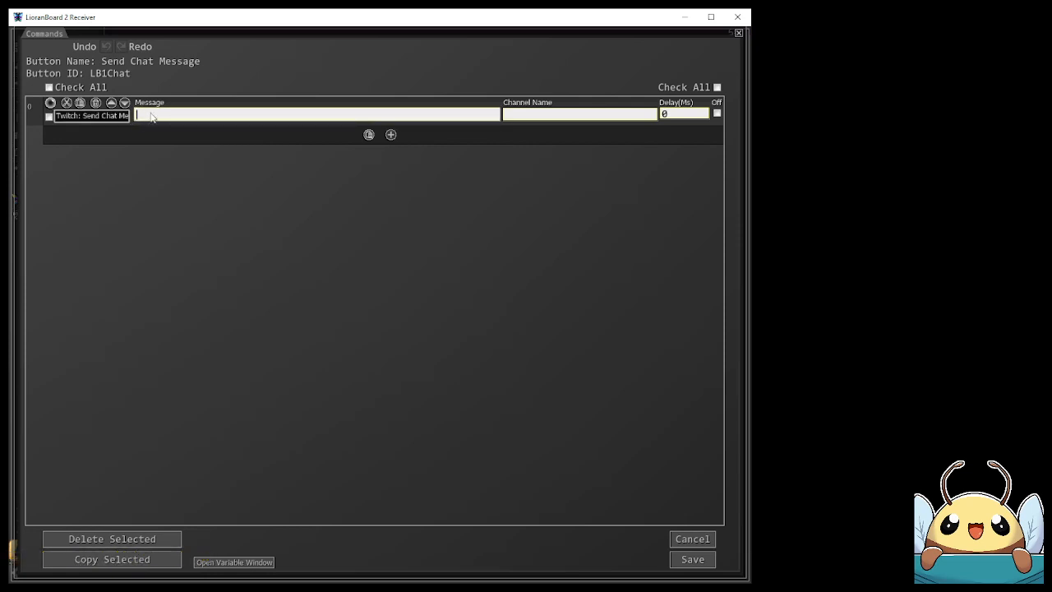
pyautogui.click(543, 119)
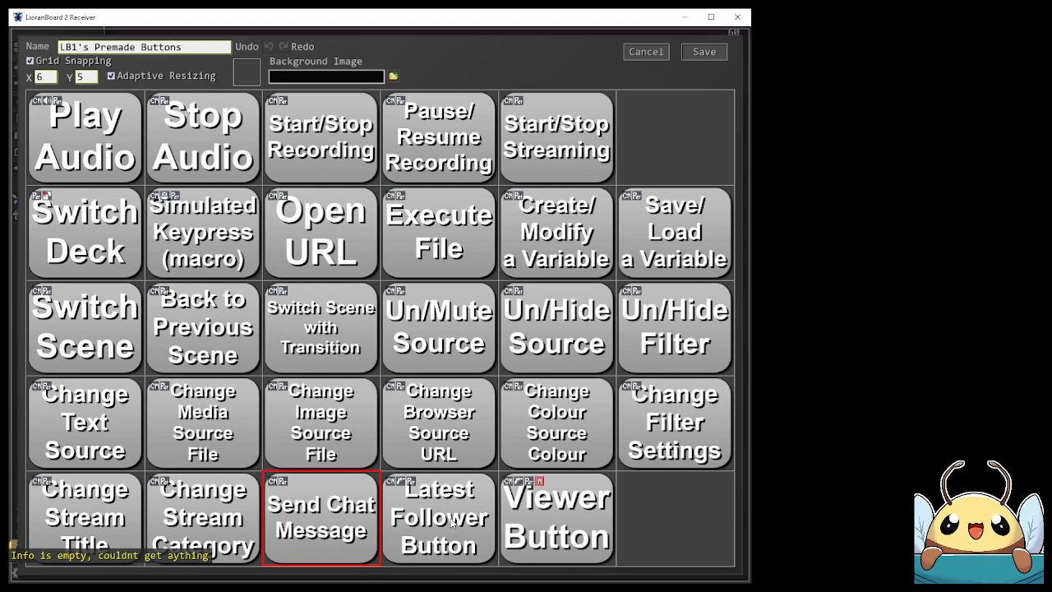
# - Open the Latest Follower Button's triggers, review the follower and LioranBoard triggers, and save them as they are
pyautogui.rightClick(451, 523)
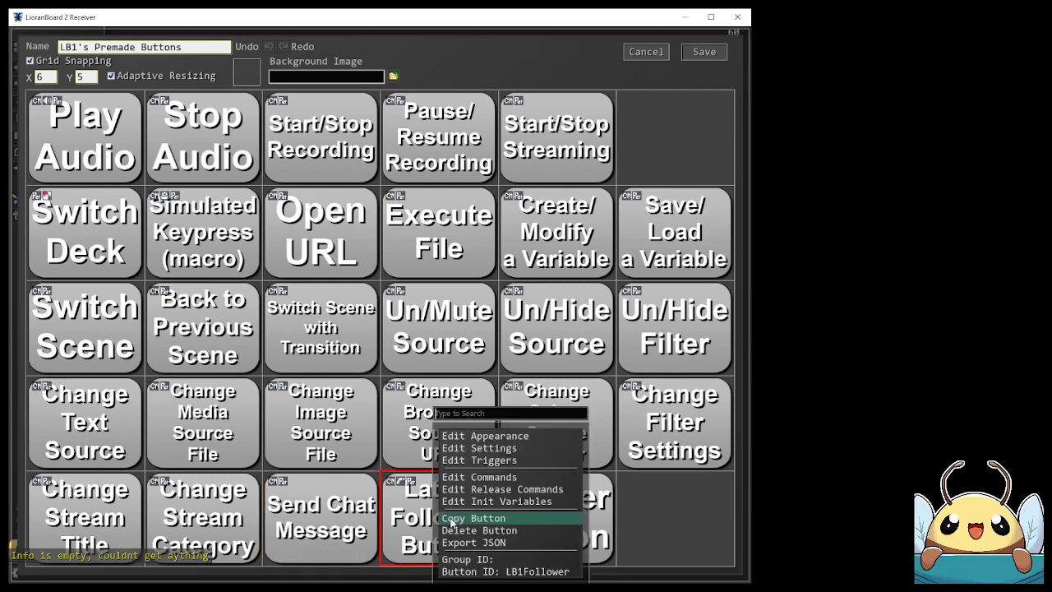
pyautogui.click(480, 463)
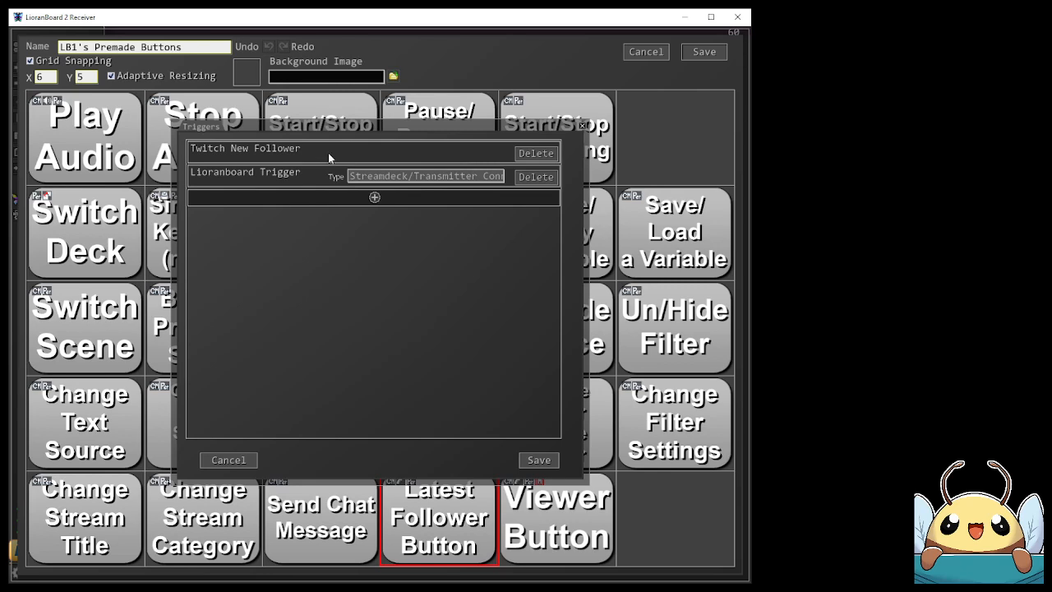
pyautogui.click(539, 459)
# - Open the Latest Follower Button's commands and examine the case statements for transmitter connecting and new follow, collapsing and expanding their contents
pyautogui.rightClick(460, 503)
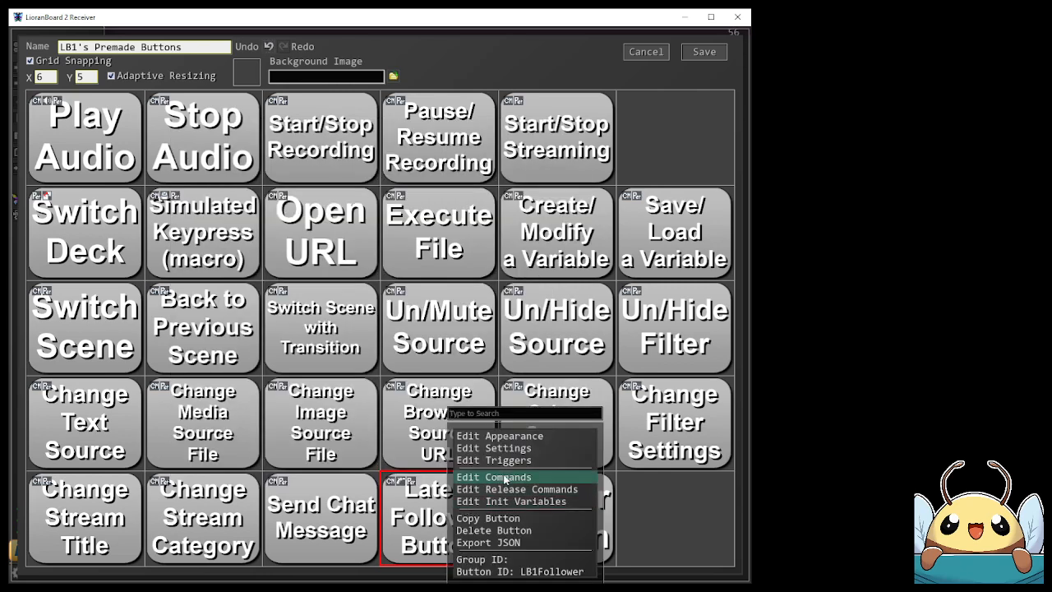
pyautogui.click(504, 478)
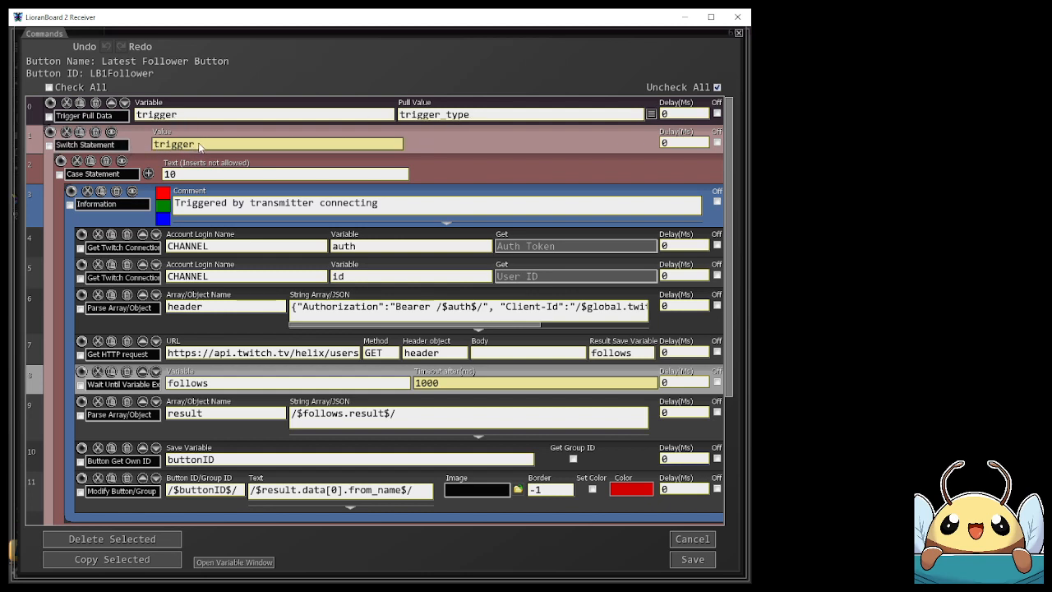
pyautogui.click(122, 160)
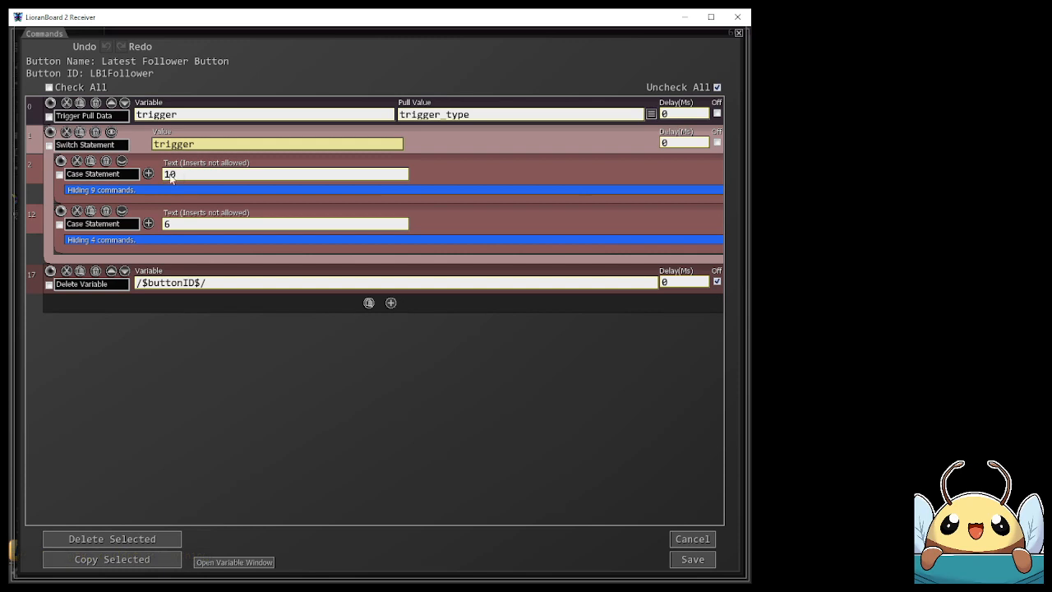
pyautogui.click(121, 211)
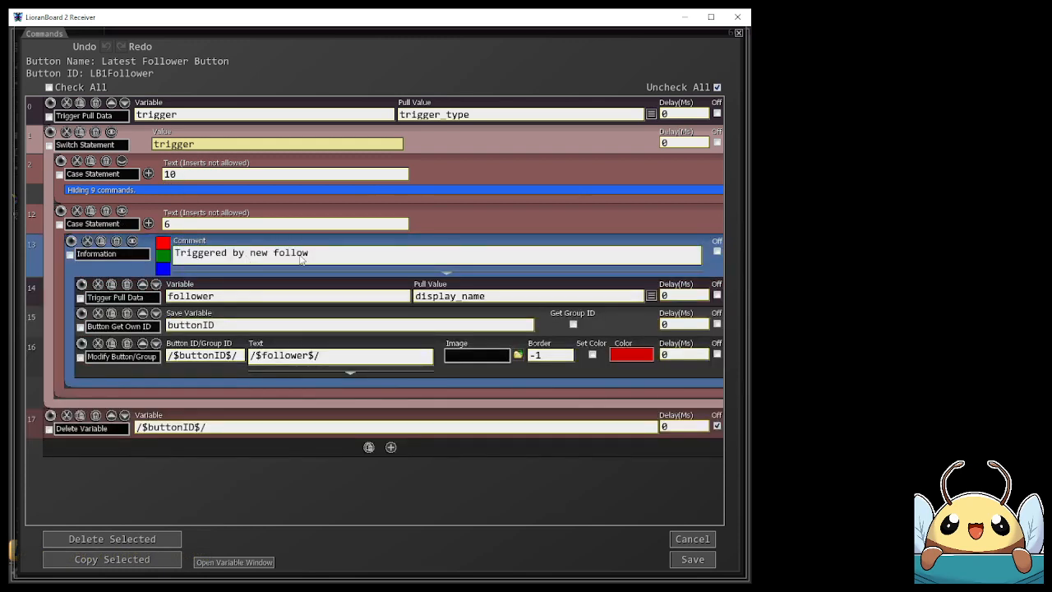
pyautogui.click(122, 161)
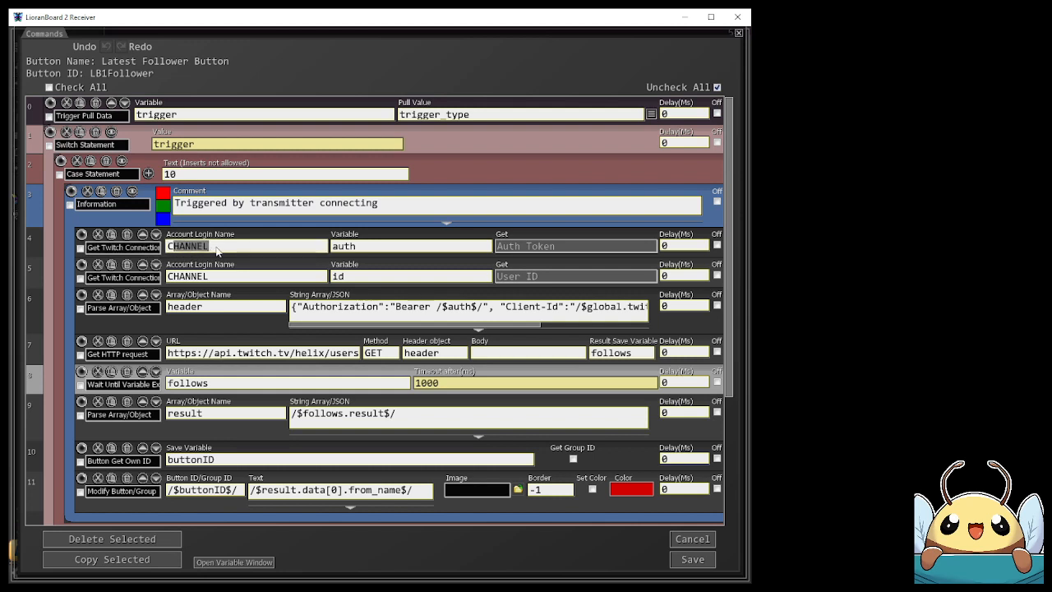
# - Examine the auth and id variables of the two Get Twitch Connection commands in the transmitter connecting case
pyautogui.doubleClick(330, 249)
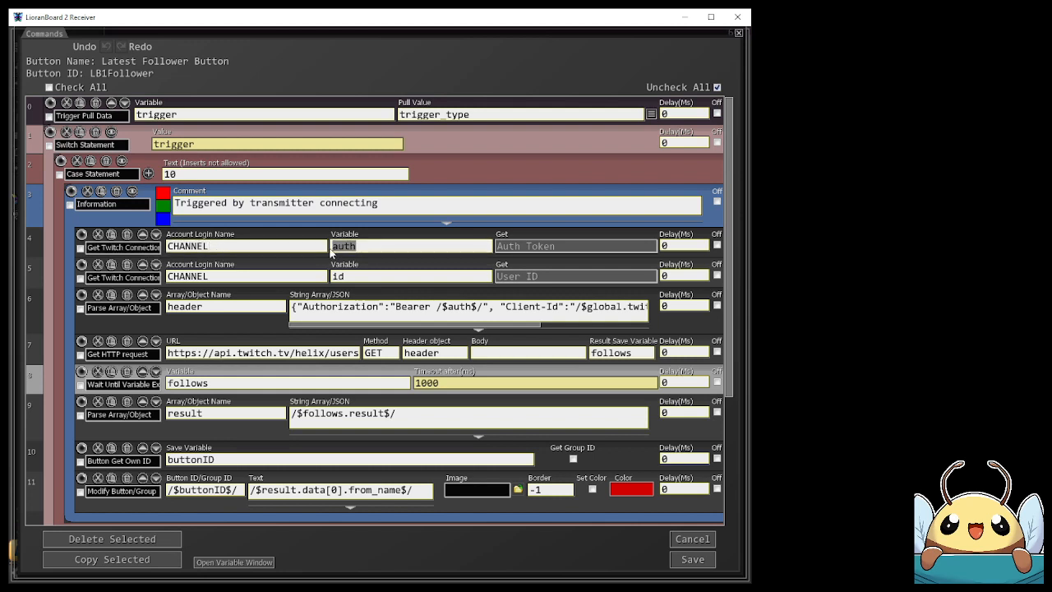
pyautogui.click(353, 280)
pyautogui.doubleClick(330, 280)
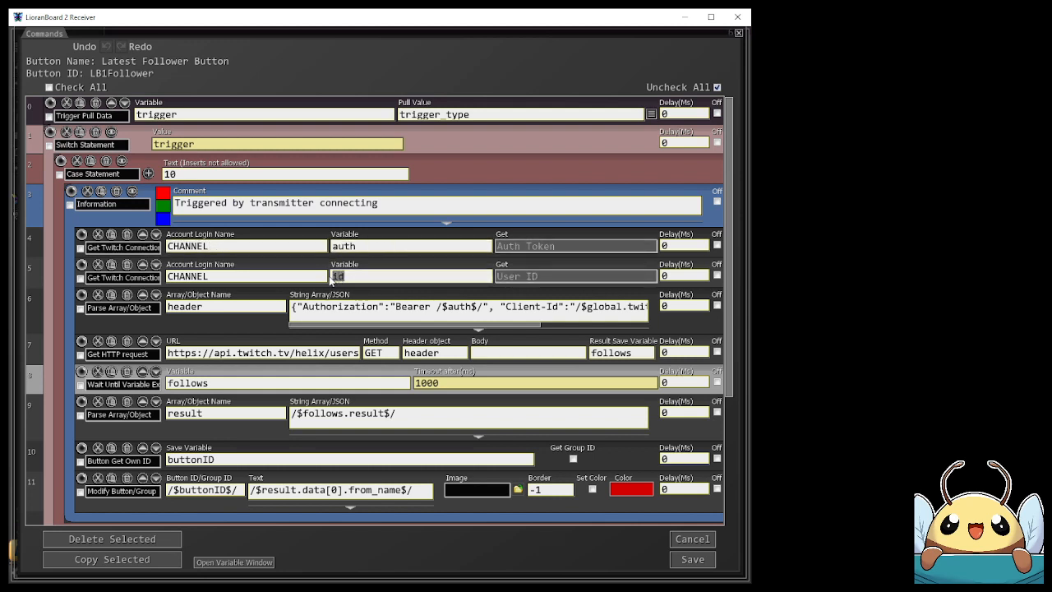
pyautogui.click(360, 246)
# - Examine the header object's JSON string in the first Parse Array/Object command, including its authorization and client ID parts
pyautogui.click(195, 308)
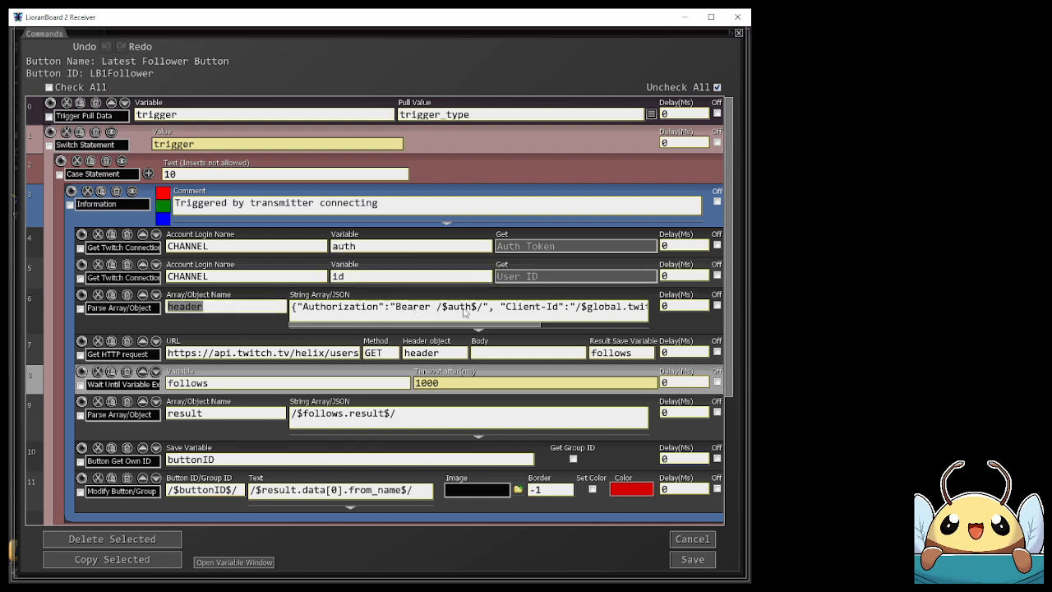
pyautogui.moveTo(483, 324); pyautogui.dragTo(623, 323)
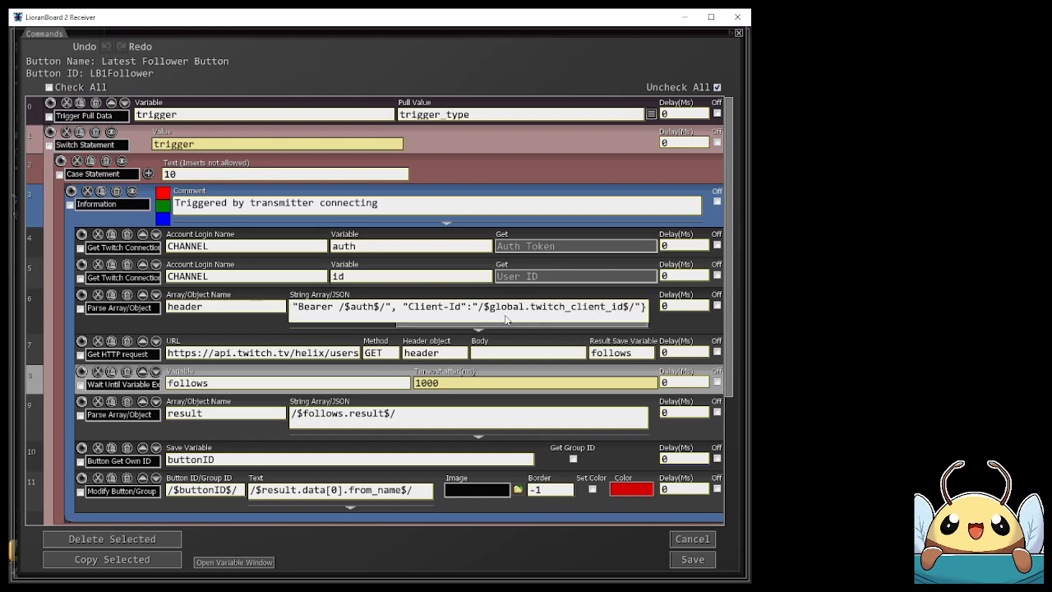
pyautogui.doubleClick(516, 309)
pyautogui.click(526, 309)
# - Examine the Get HTTP request command's full Twitch API URL and its result save variable
pyautogui.click(216, 355)
pyautogui.moveTo(217, 356); pyautogui.dragTo(326, 353)
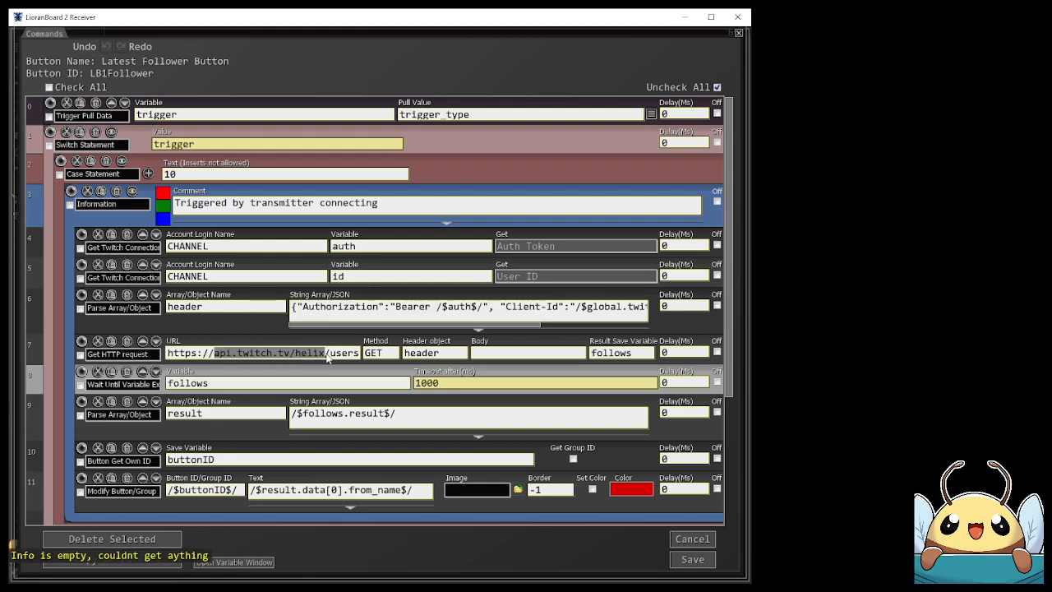
pyautogui.moveTo(326, 352); pyautogui.dragTo(359, 359)
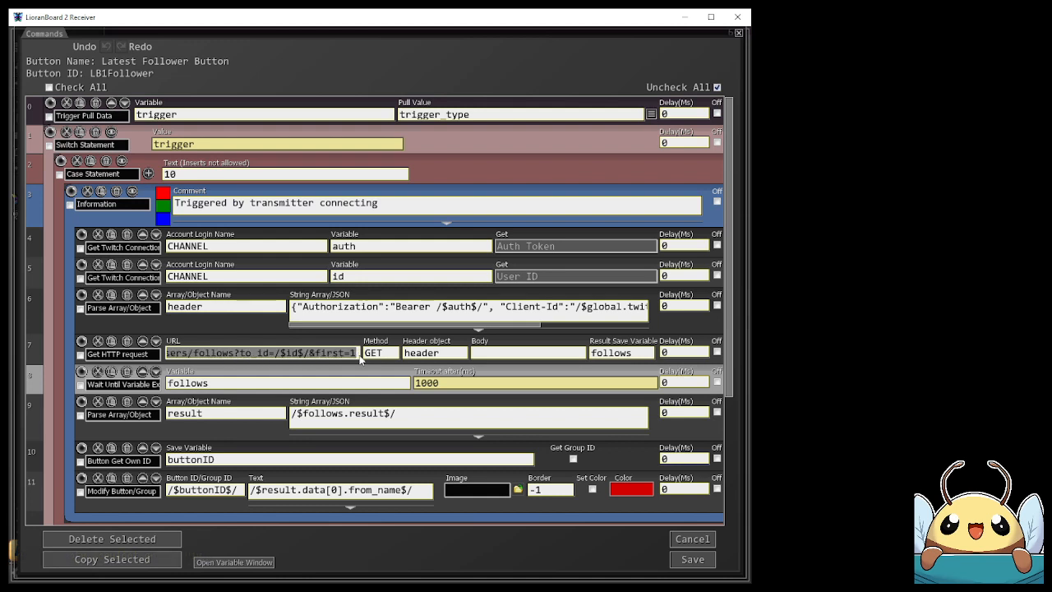
pyautogui.moveTo(636, 358); pyautogui.dragTo(593, 359)
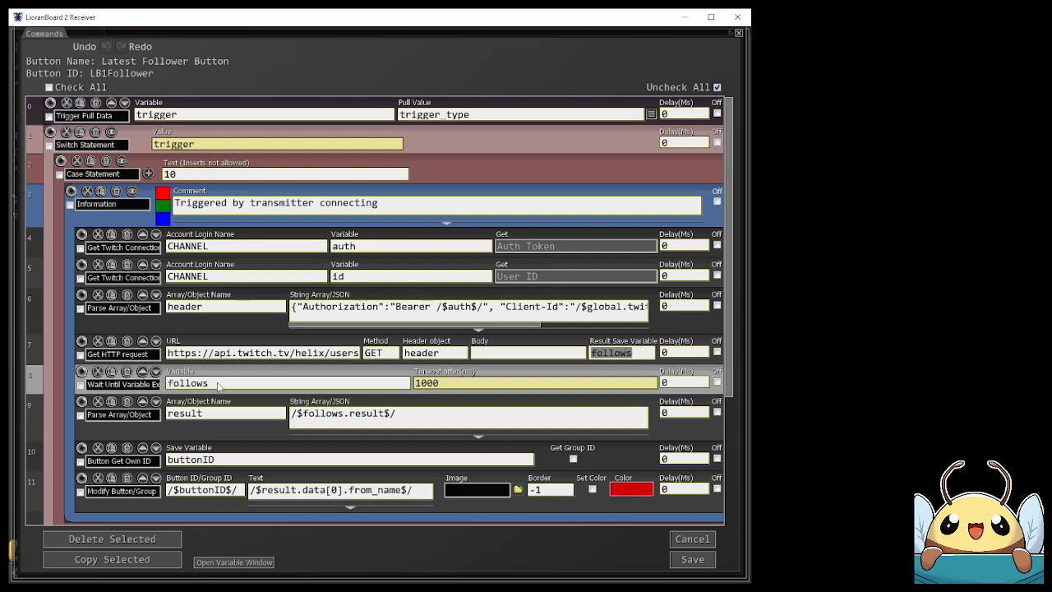
# - Examine how the follows result is parsed into the result object and used as the Modify Button text
pyautogui.scroll(-1, 220, 385)
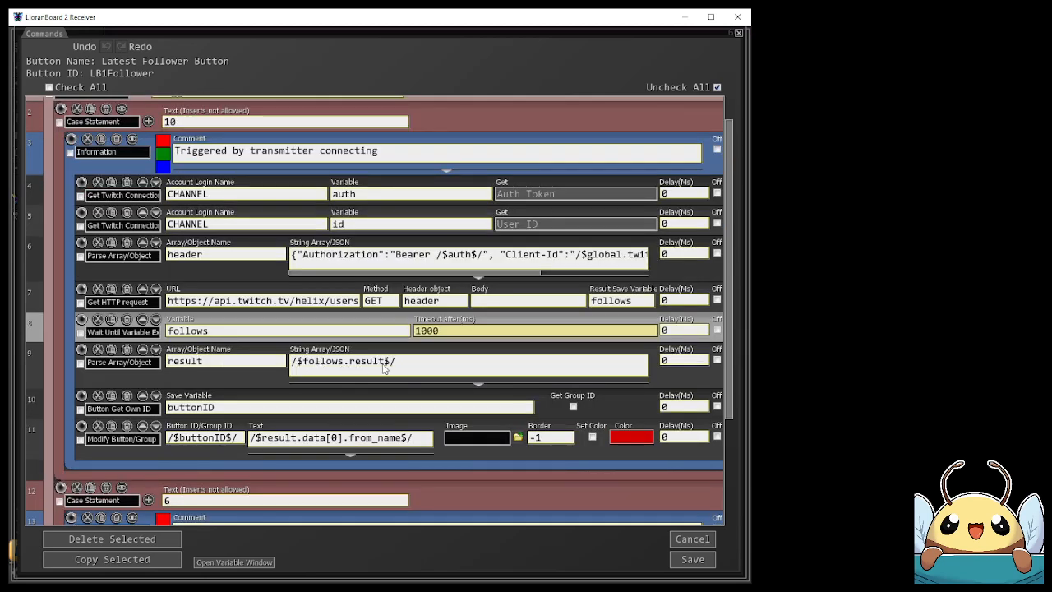
pyautogui.moveTo(383, 368); pyautogui.dragTo(303, 366)
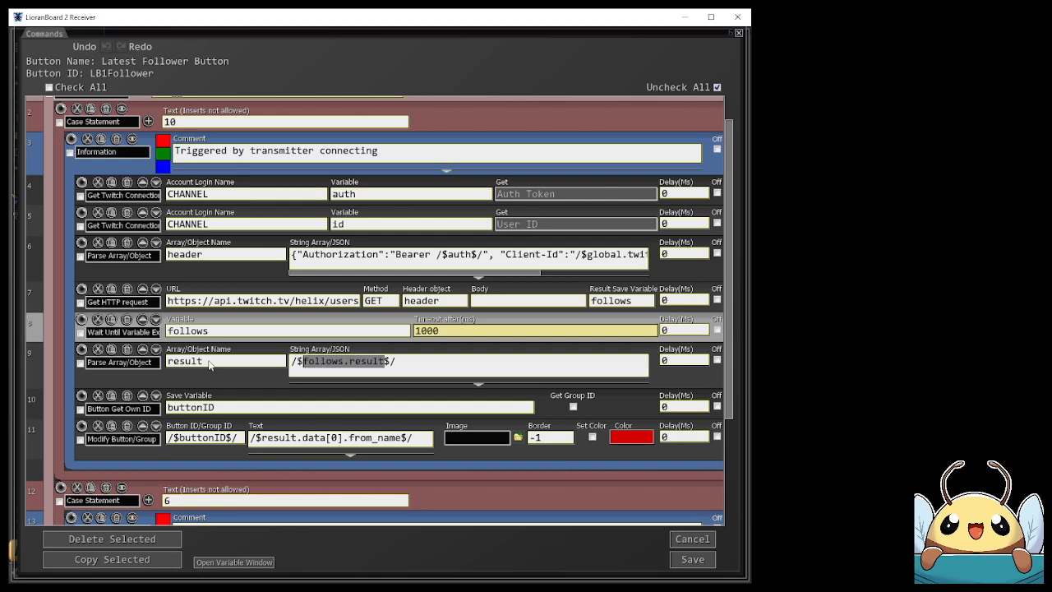
pyautogui.moveTo(209, 365); pyautogui.dragTo(166, 367)
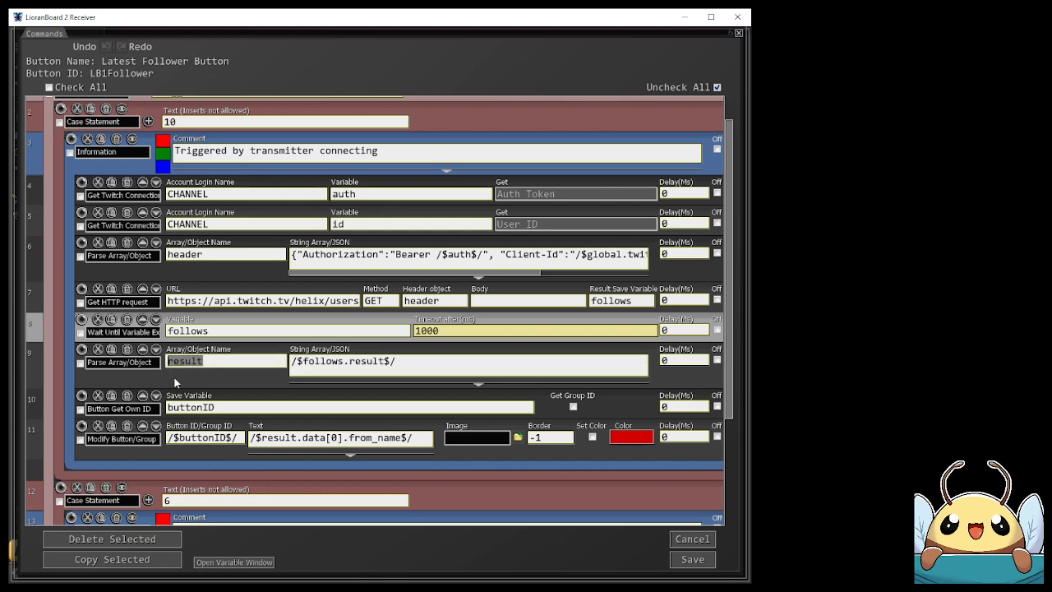
pyautogui.click(210, 365)
pyautogui.moveTo(401, 442); pyautogui.dragTo(263, 446)
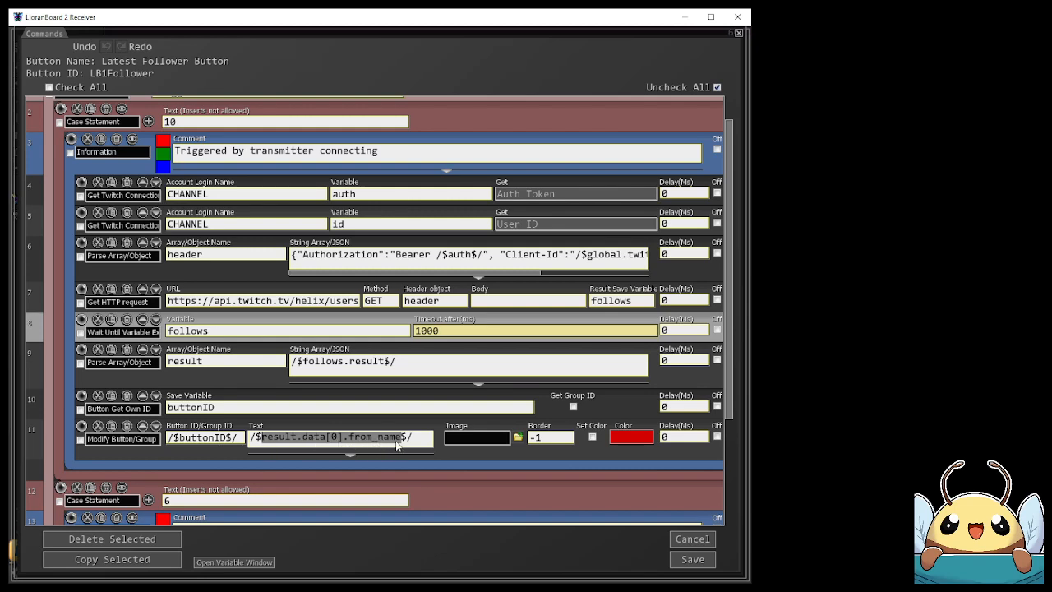
# - Re-enable the Delete Variable command at the end of the Latest Follower Button's commands and close the commands
pyautogui.scroll(-5, 398, 443)
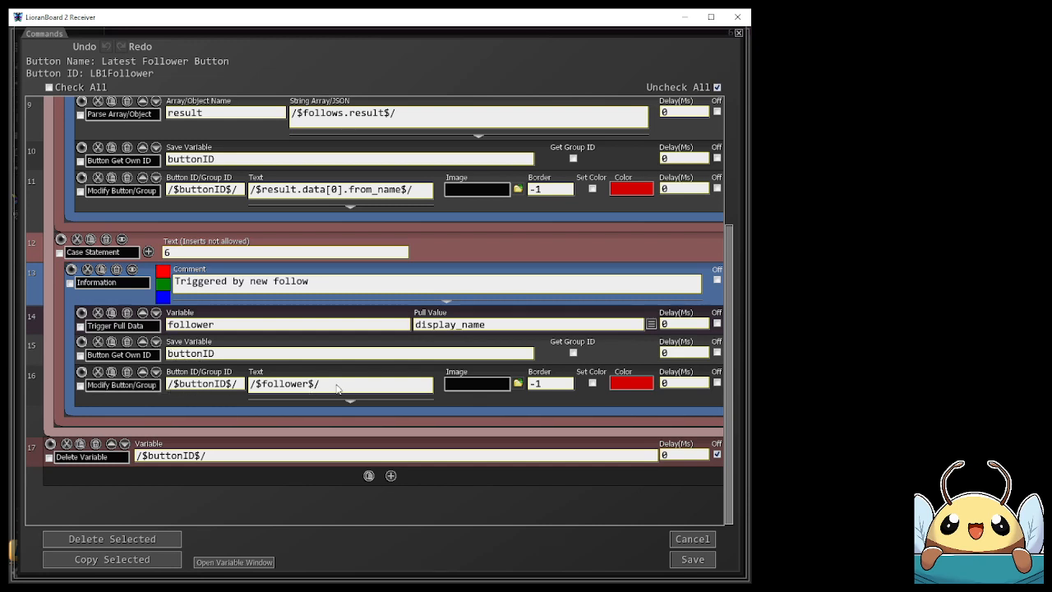
pyautogui.click(717, 455)
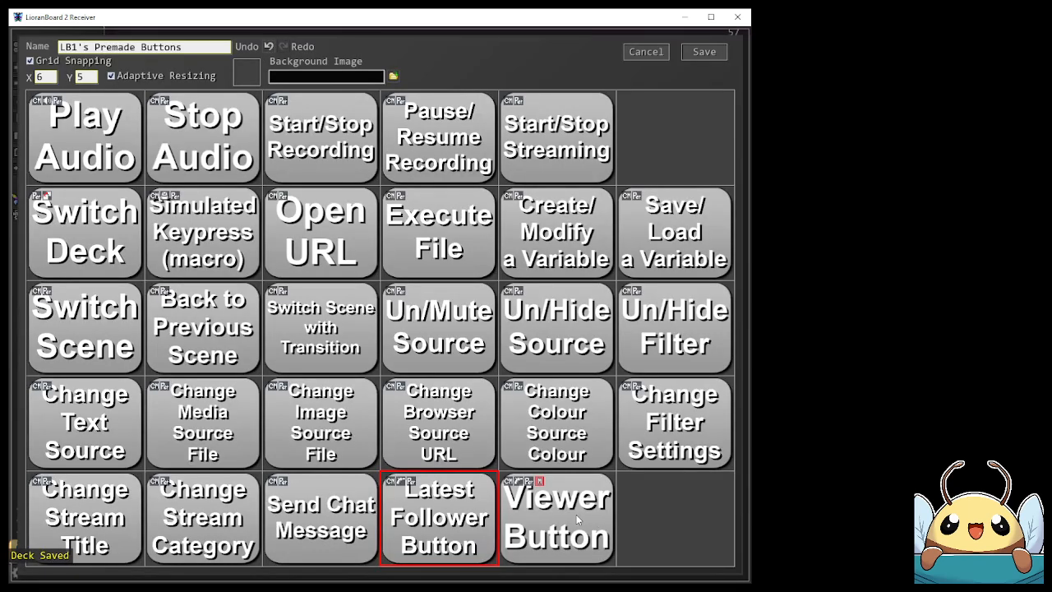
# - Check the Viewer Button's repeat interval trigger, and open its commands to examine the channel name of the Twitch stream info command
pyautogui.rightClick(554, 522)
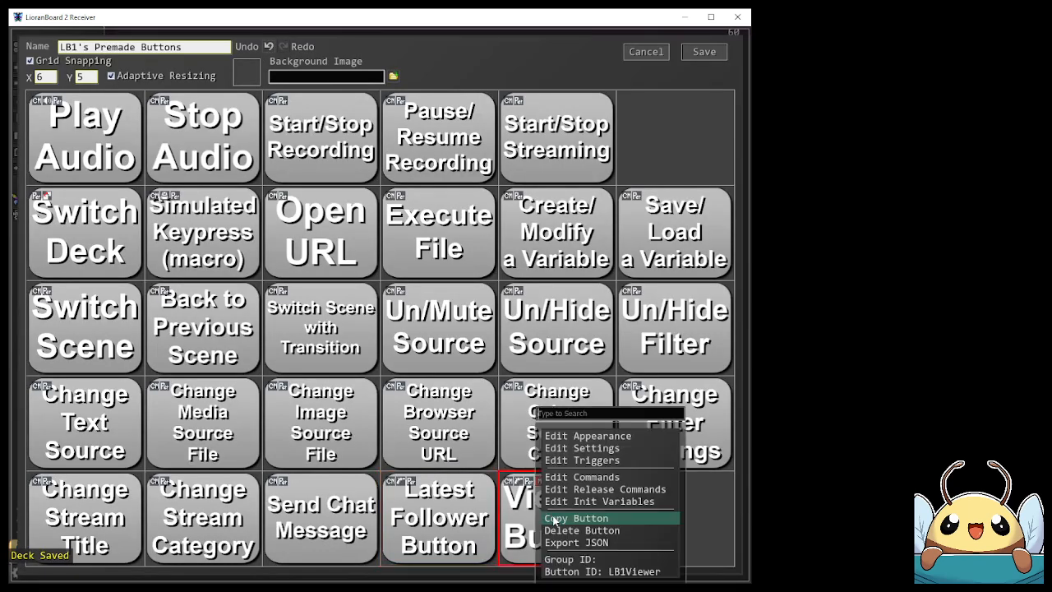
pyautogui.click(597, 469)
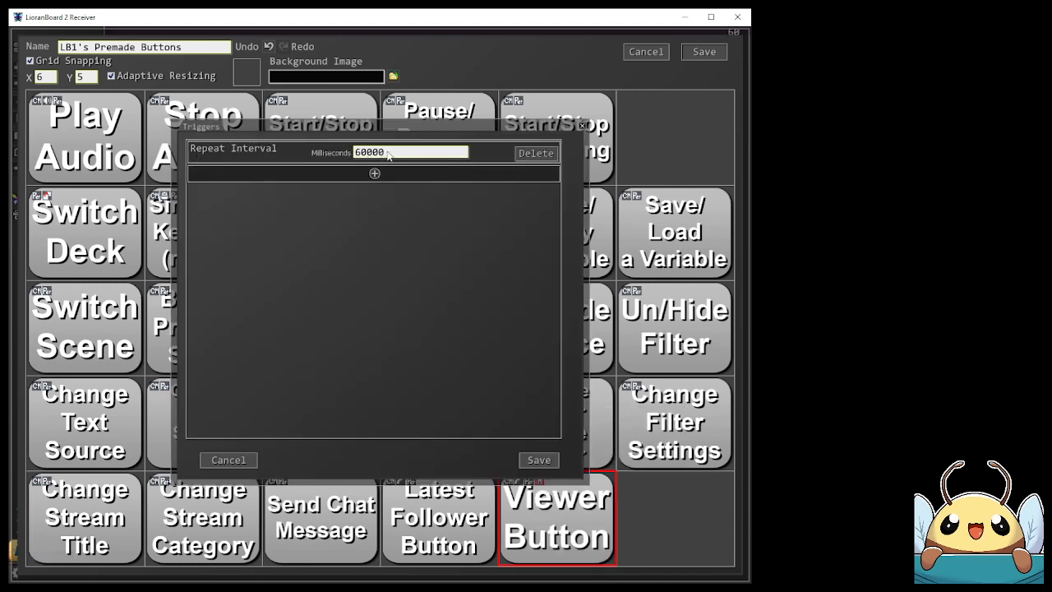
pyautogui.click(539, 459)
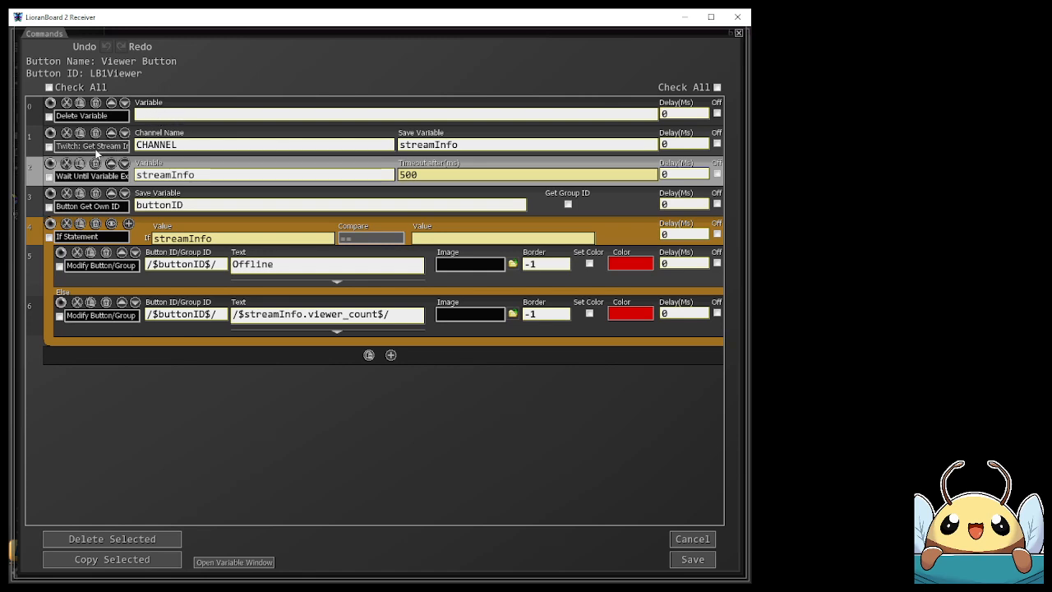
pyautogui.moveTo(187, 148); pyautogui.dragTo(135, 144)
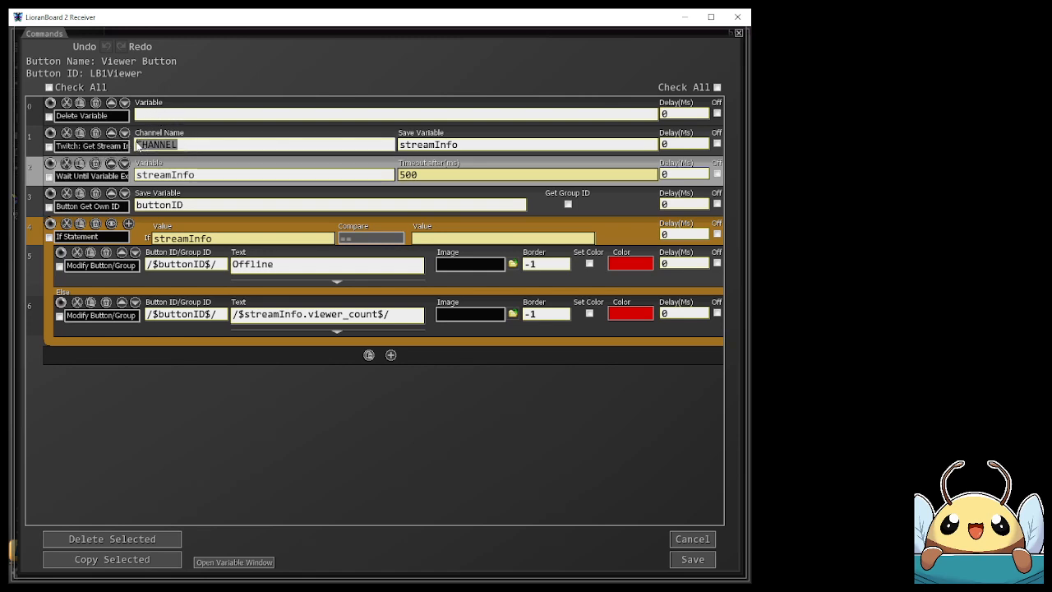